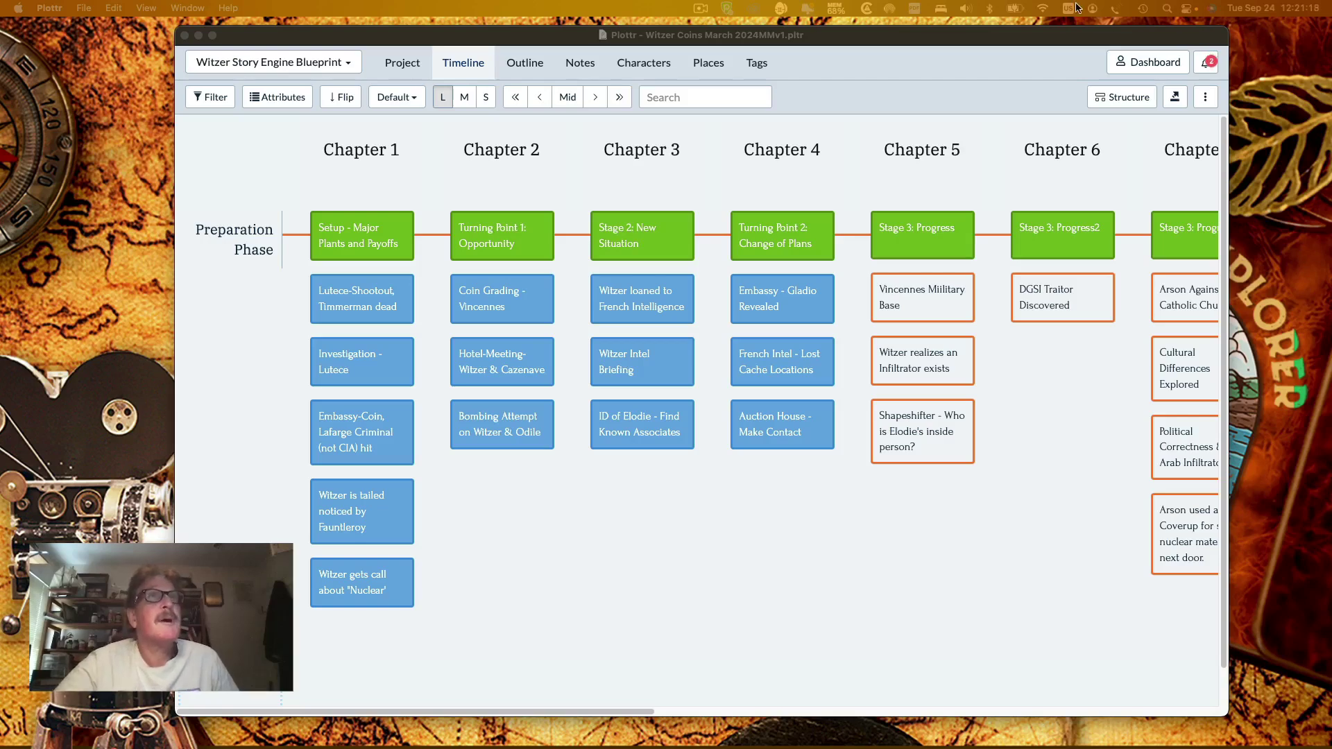
Step: Enlarge the timeline window until the whole Chapter 7 column fits, and nudge it into place on the desktop
left_click_drag(1062, 39, 1060, 39)
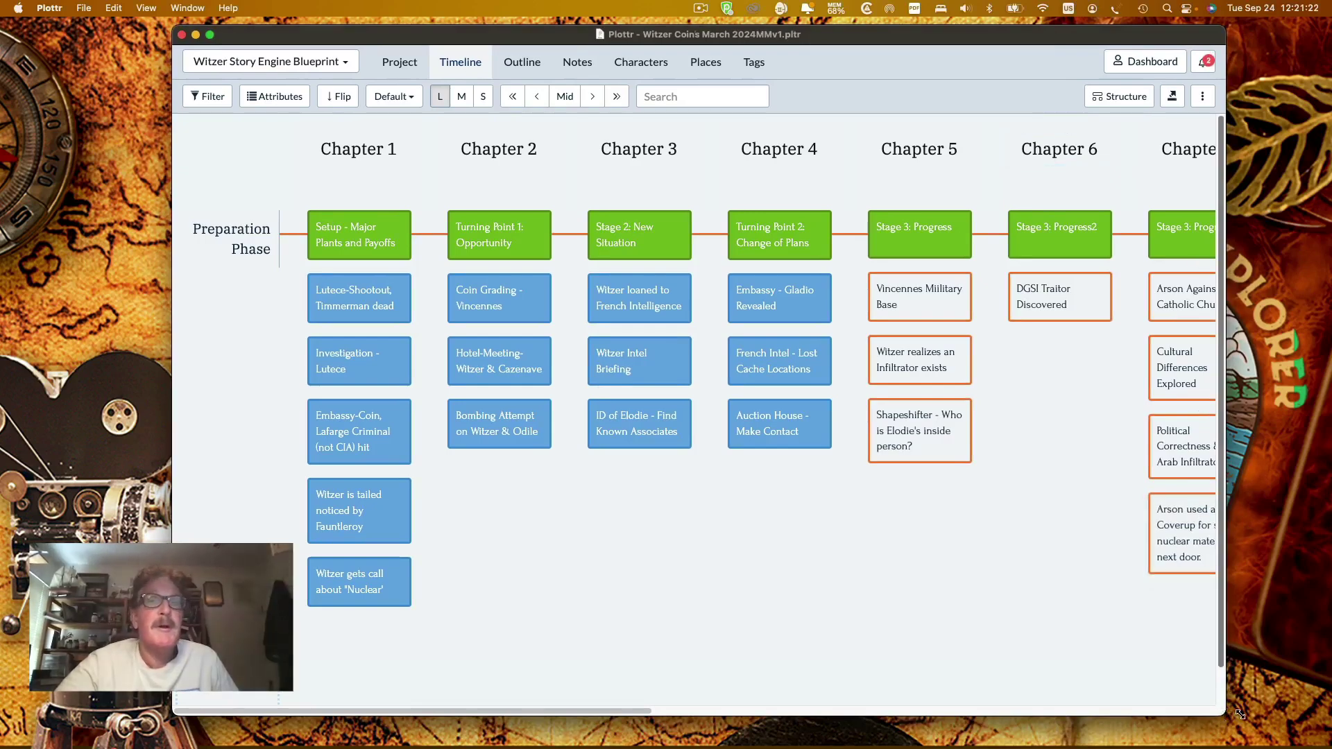
left_click_drag(1239, 714, 1262, 726)
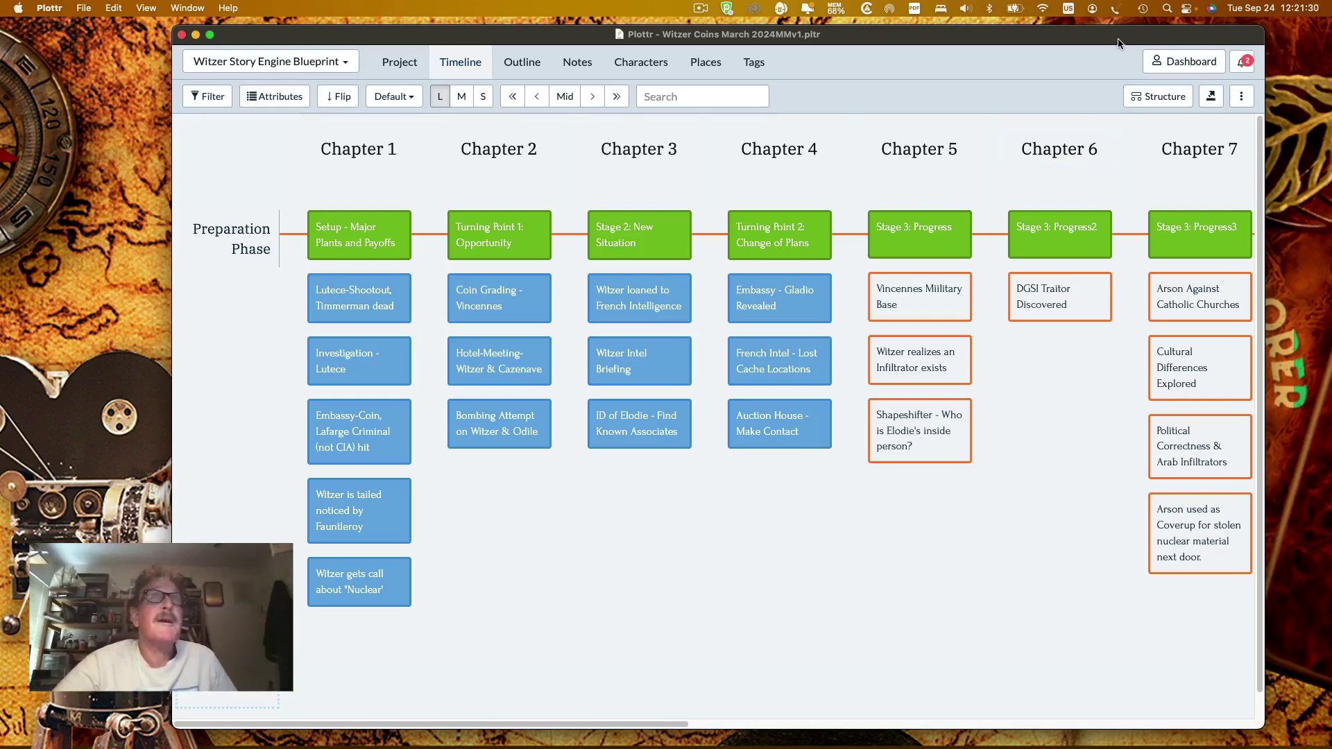
left_click_drag(1118, 35, 1125, 35)
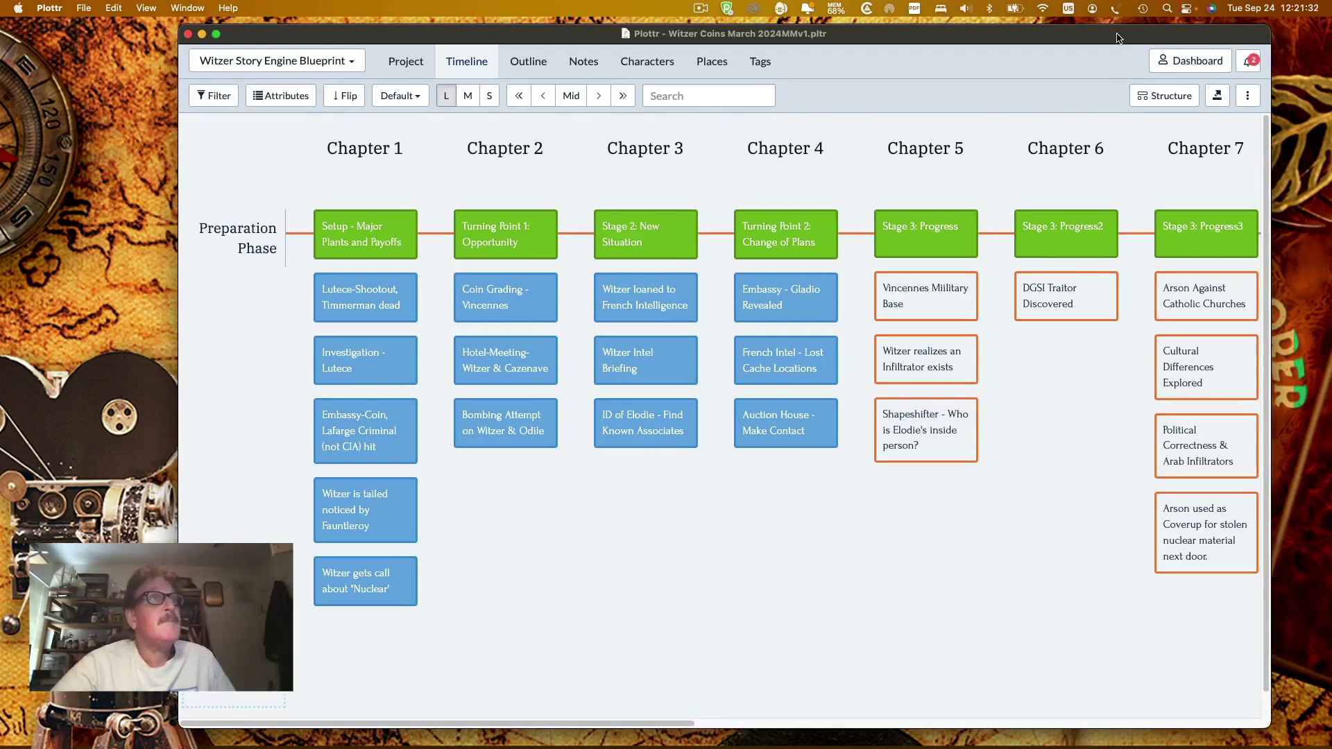
Step: View the project's series and book details and the list of available book views
left_click(406, 62)
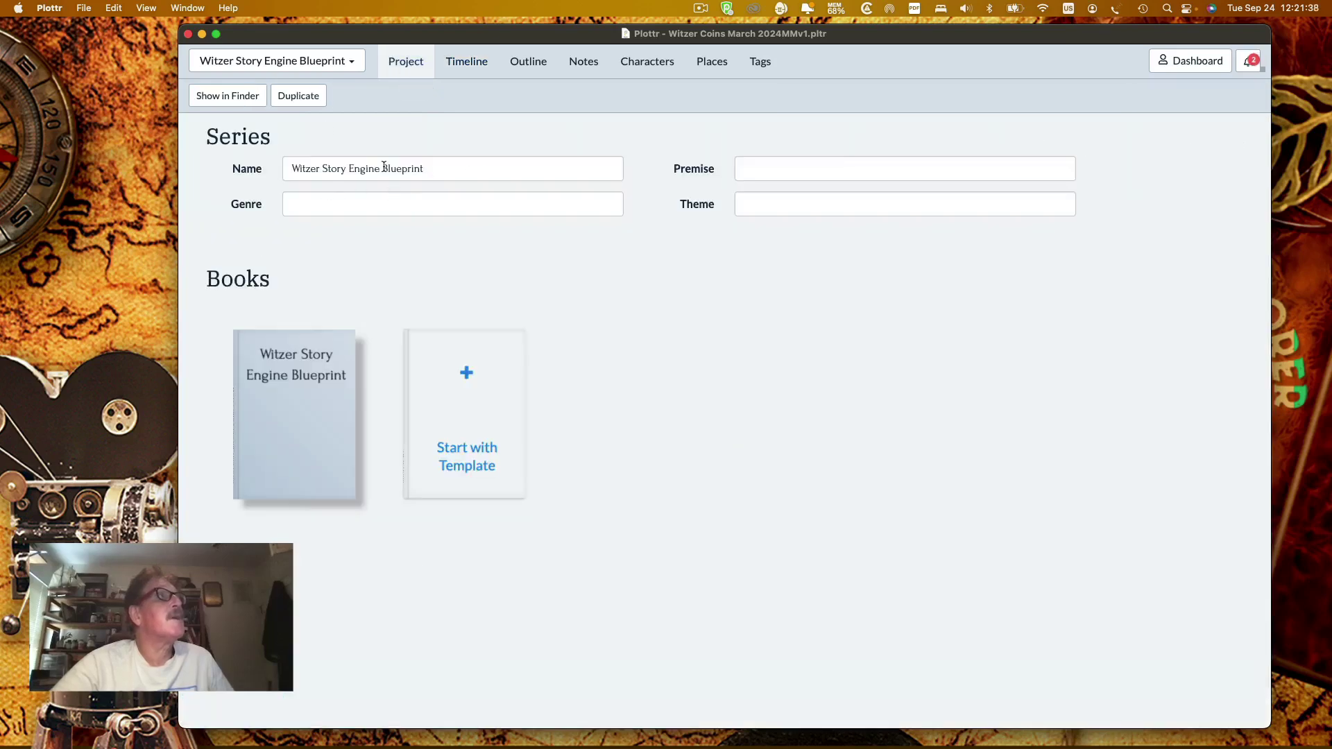
left_click(353, 67)
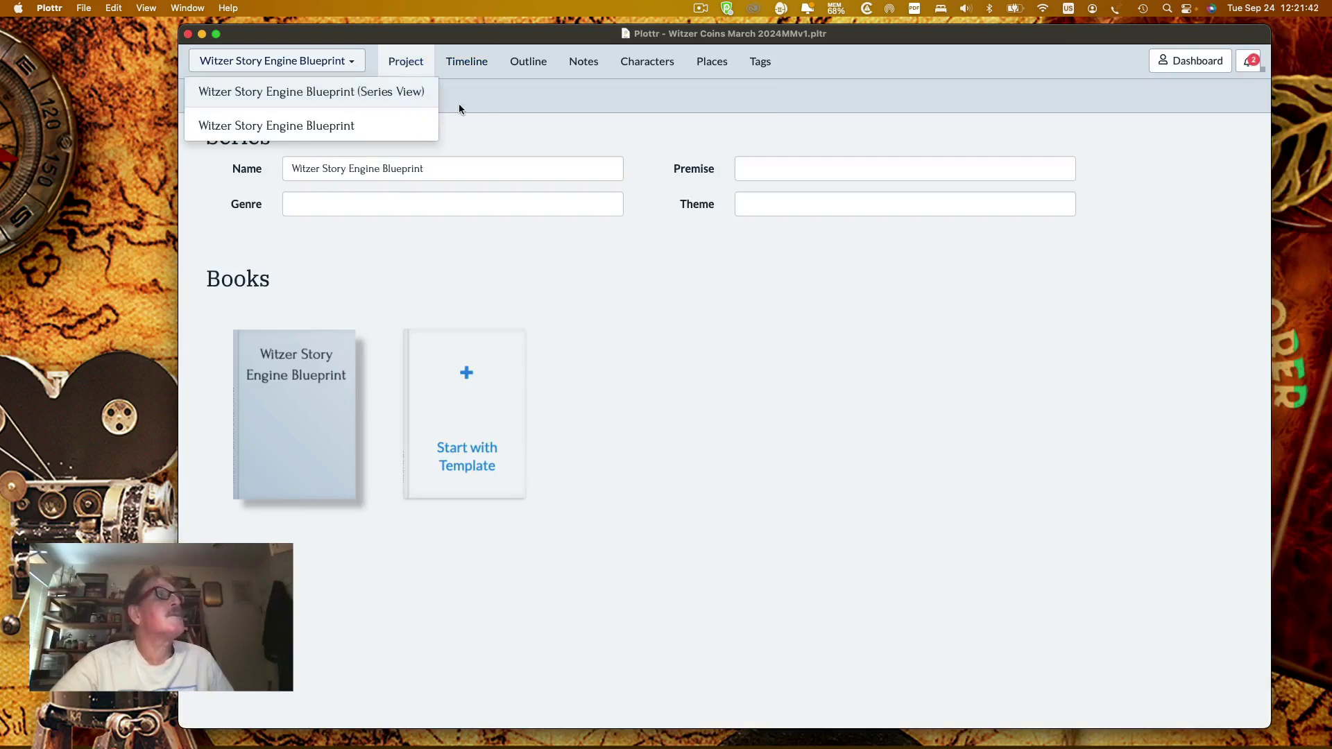
left_click(484, 105)
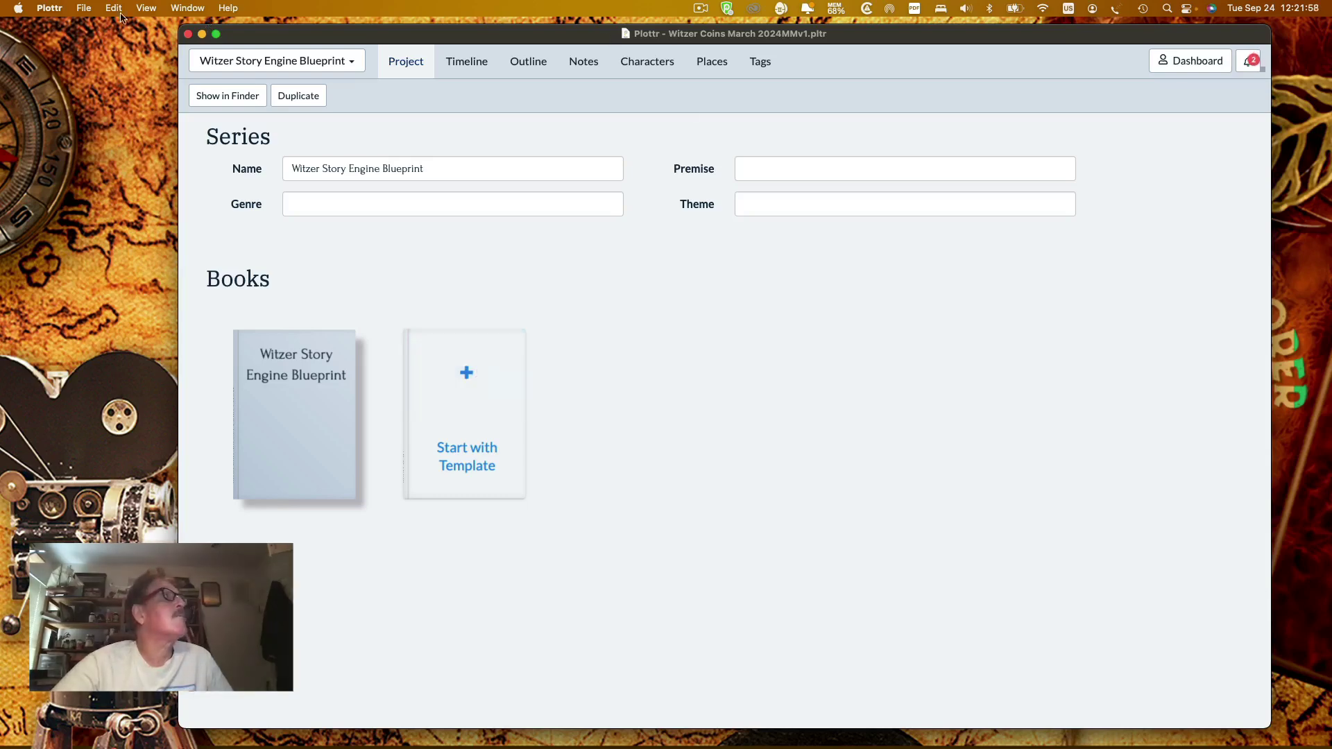
Step: Browse the project and starter templates offered for creating a project from a template, and leave without creating one
left_click(84, 8)
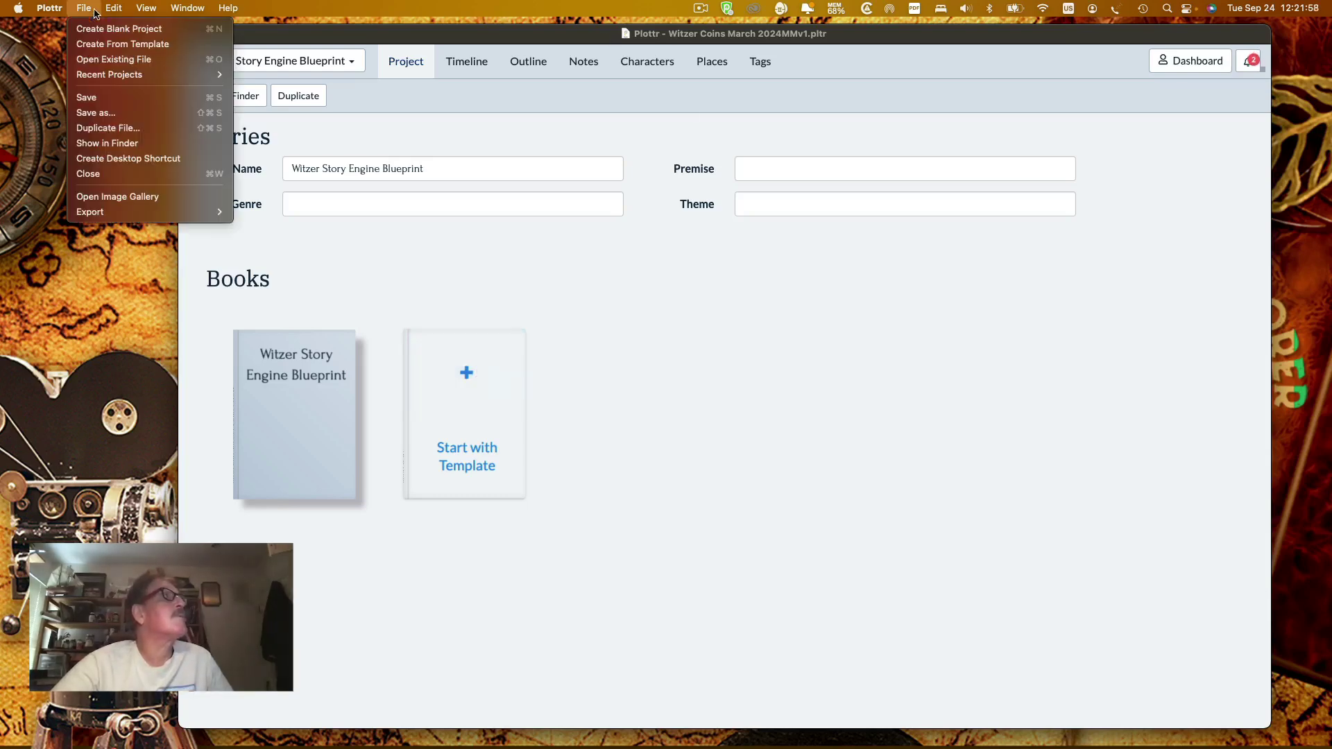
left_click(94, 44)
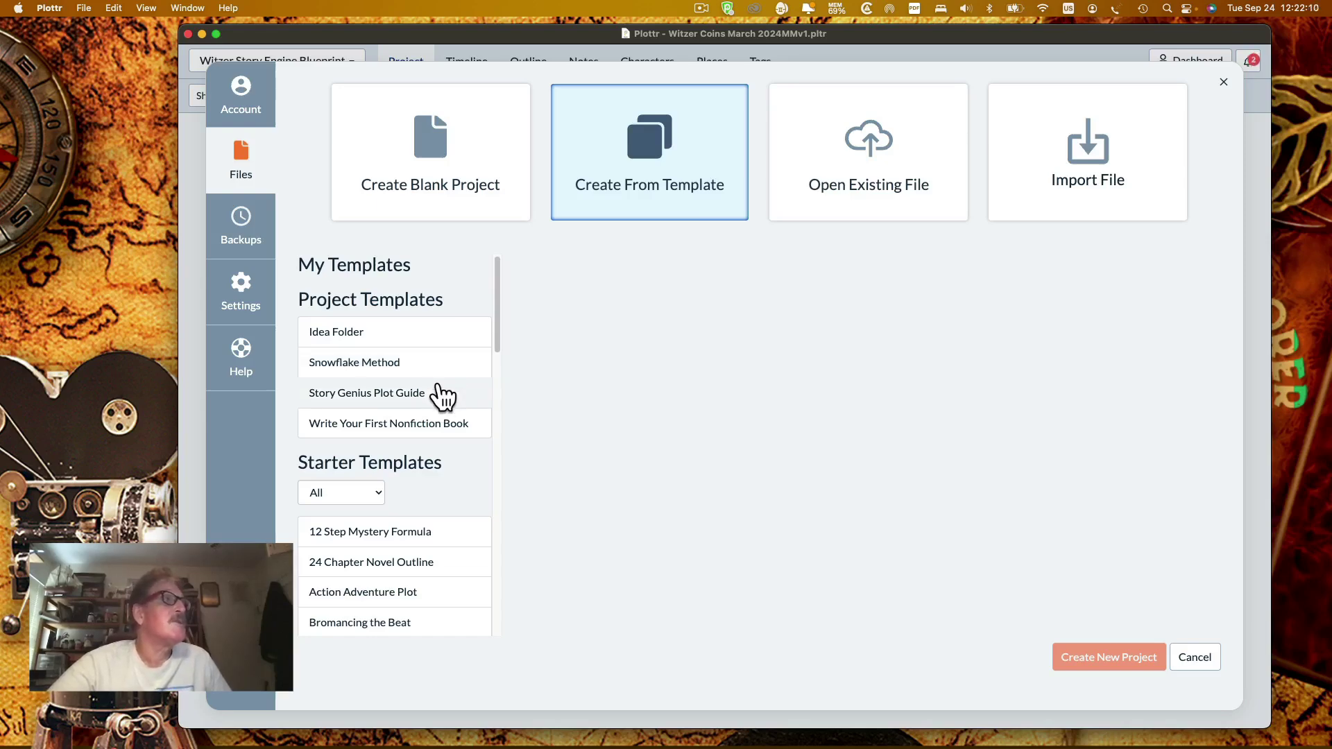
scroll(441, 395, "down", 2)
scroll(434, 428, "down", 3)
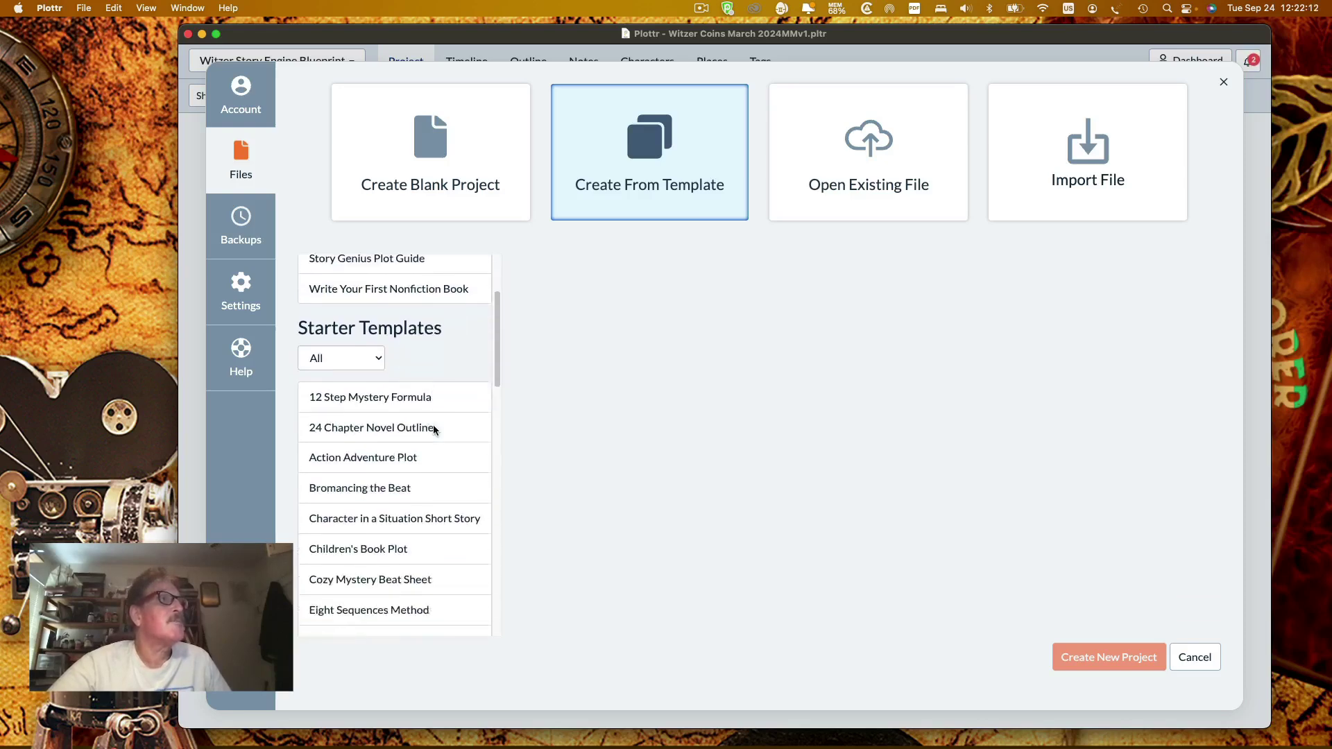
scroll(434, 428, "down", 2)
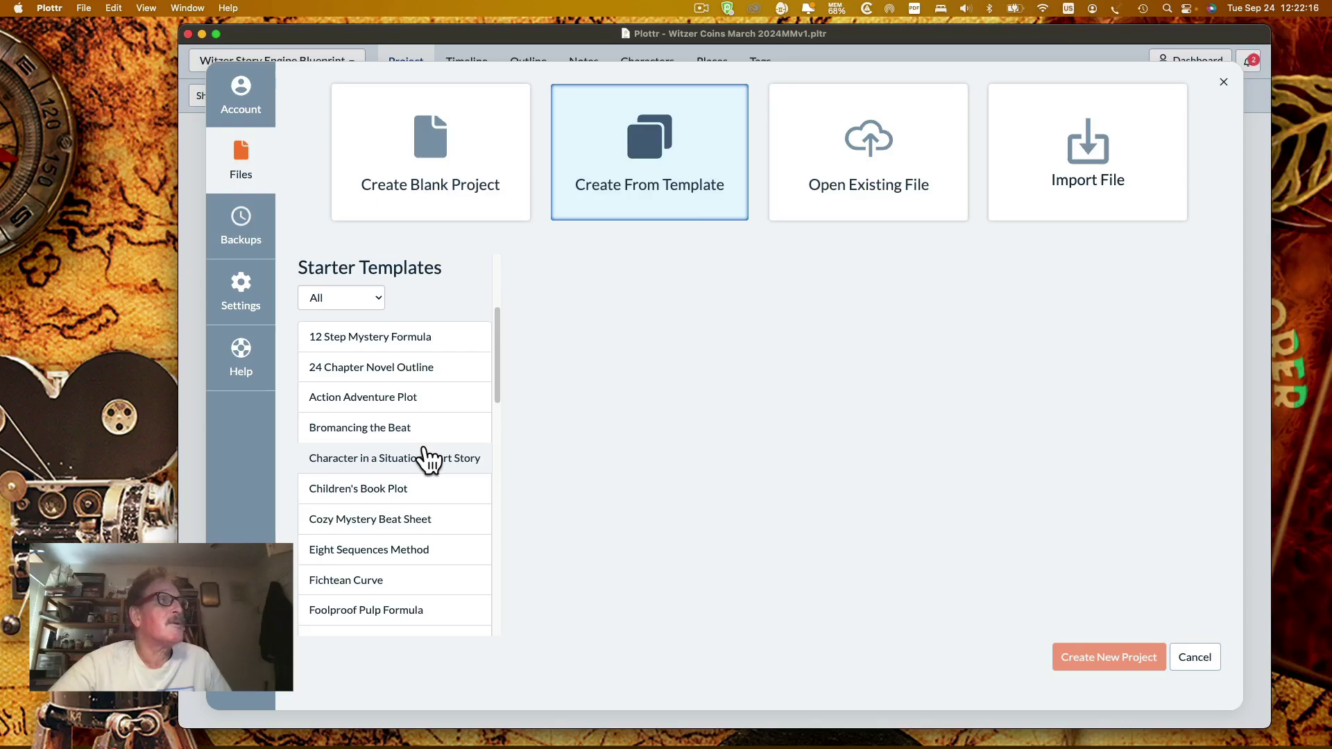
scroll(416, 489, "down", 2)
scroll(420, 489, "down", 15)
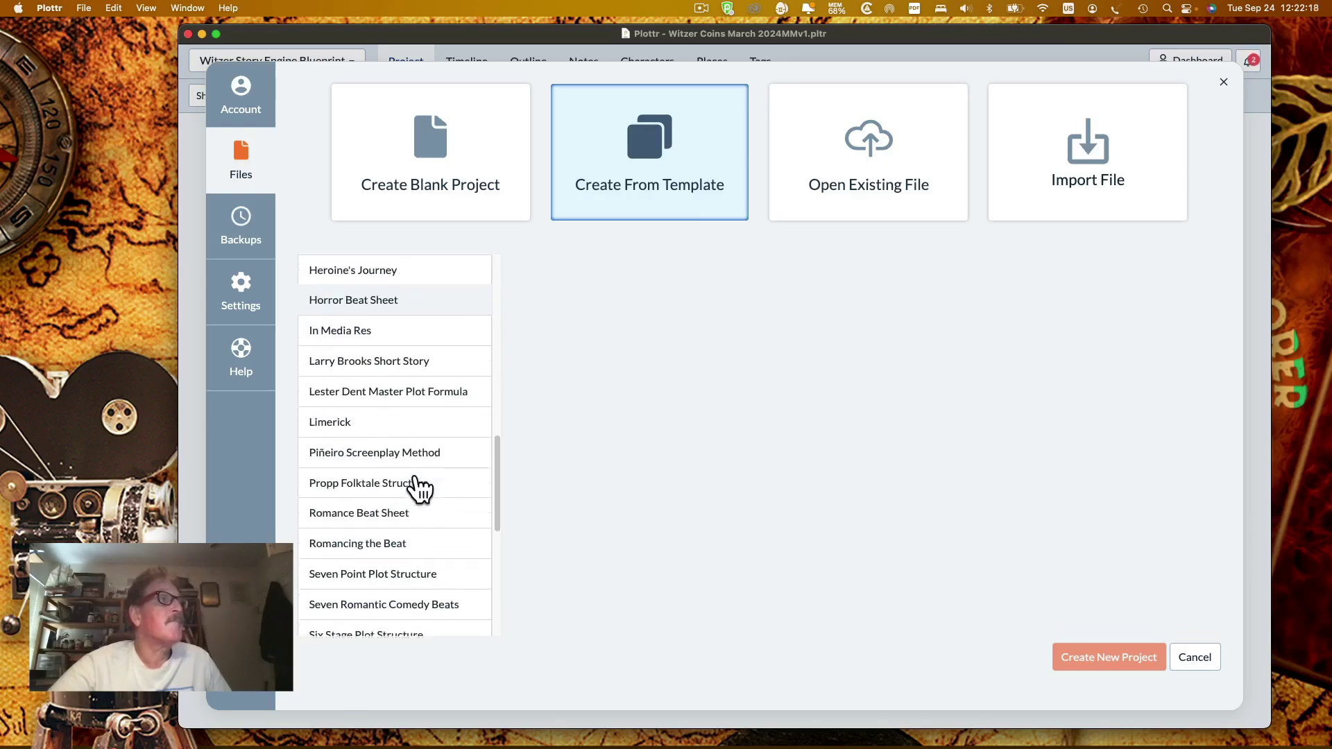
scroll(418, 489, "down", 3)
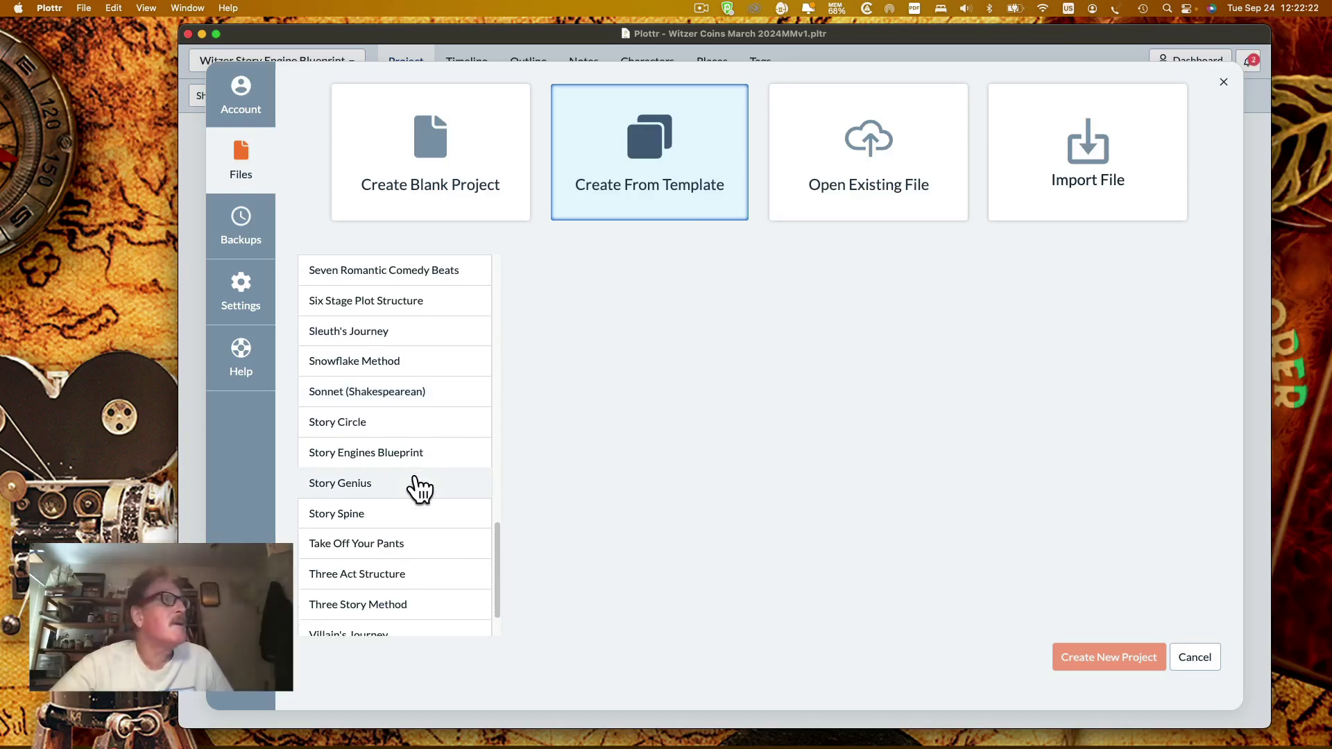
scroll(420, 489, "down", 2)
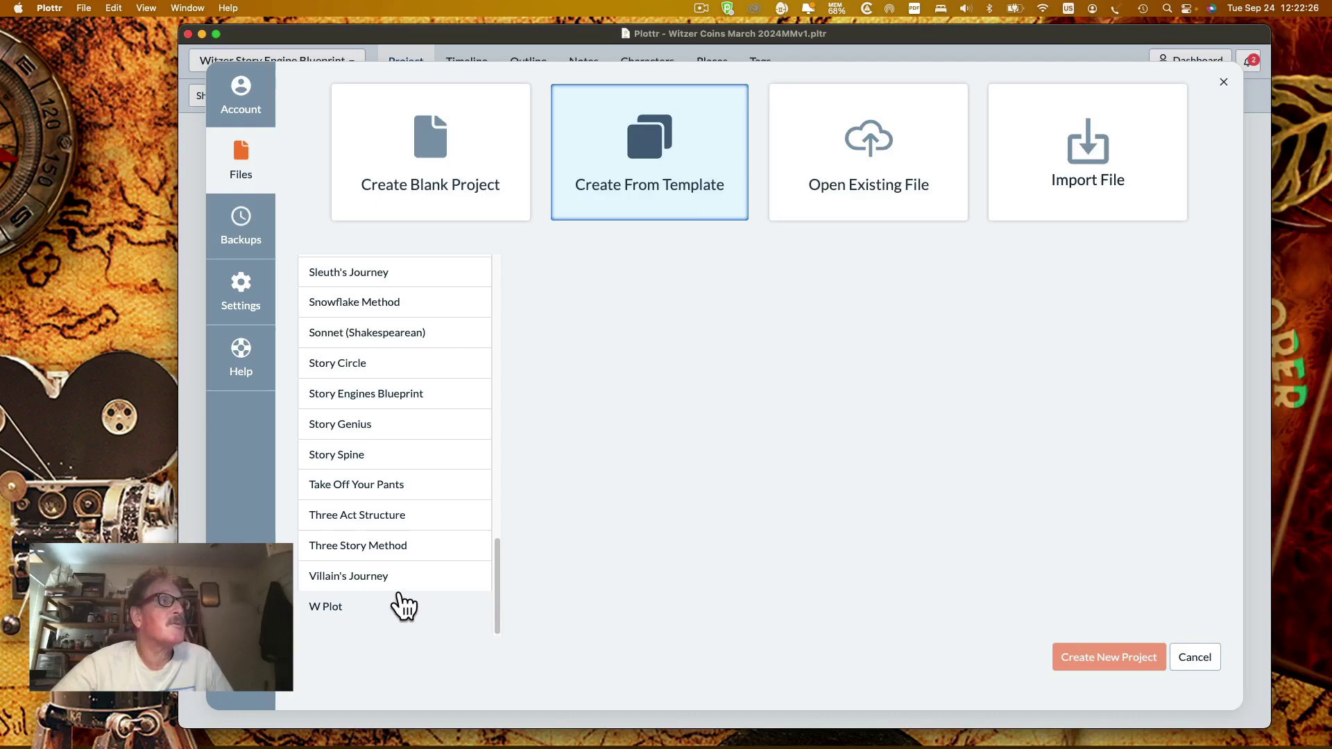
scroll(403, 605, "up", 4)
scroll(402, 605, "up", 3)
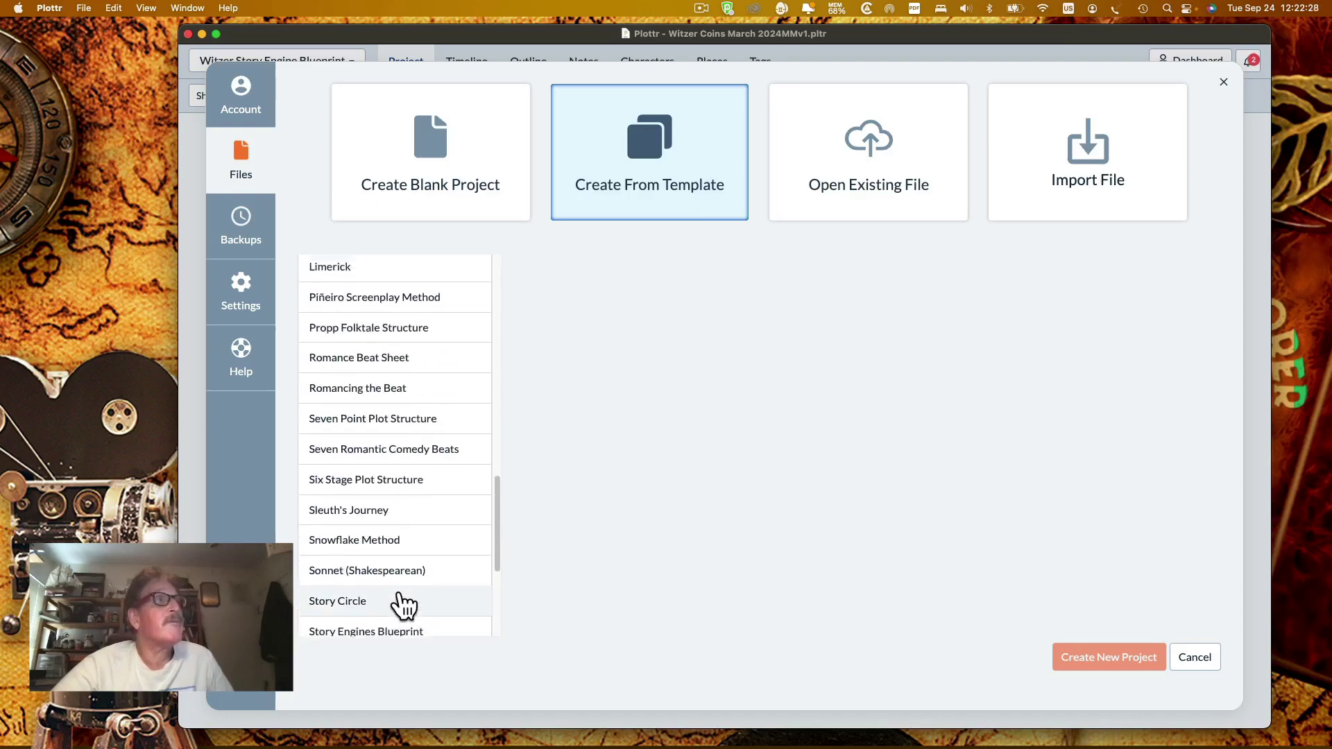
scroll(402, 605, "up", 20)
scroll(402, 605, "up", 3)
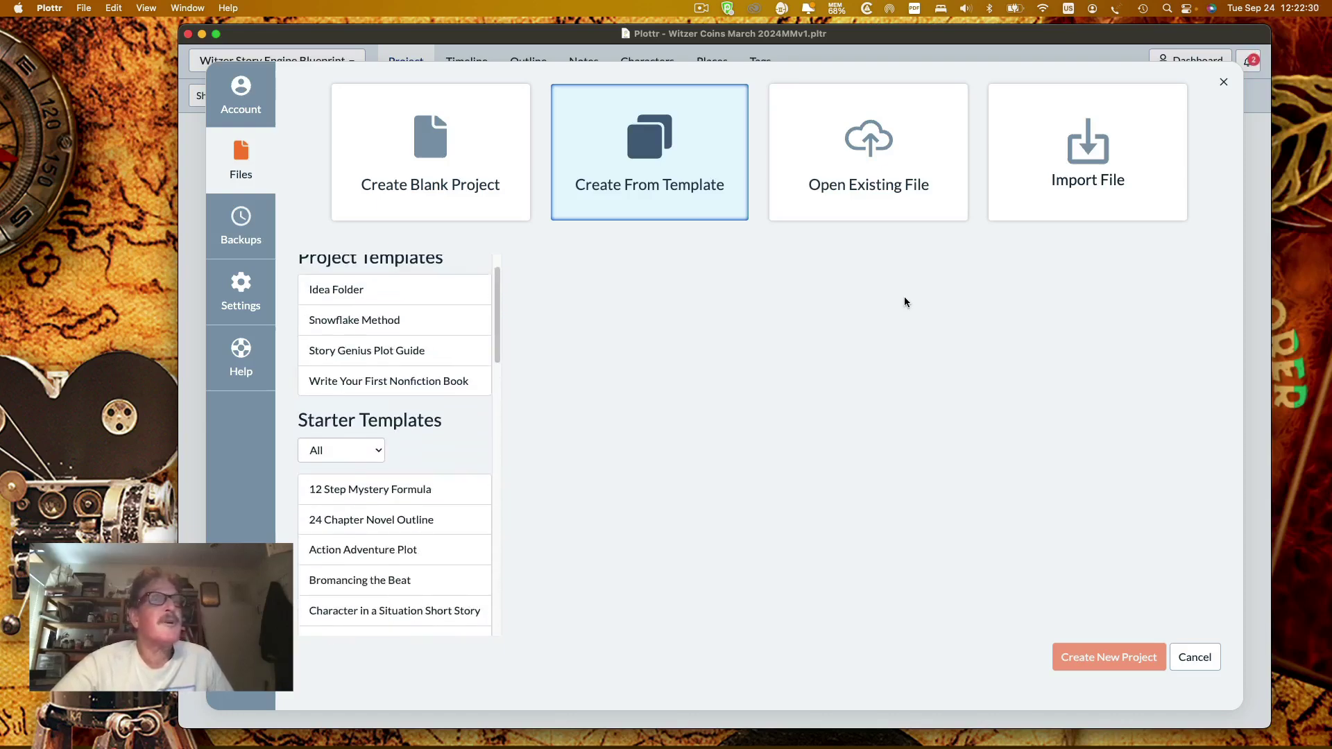
left_click(1194, 657)
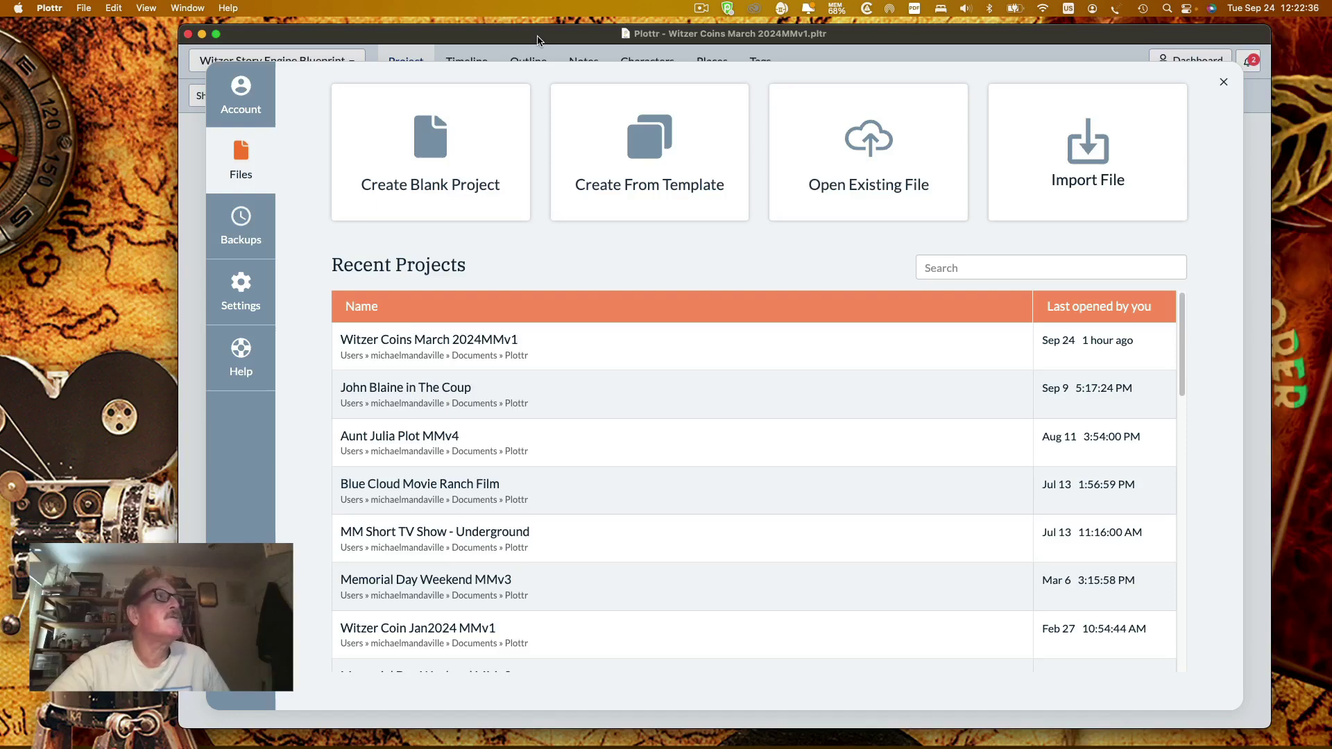
left_click(1222, 82)
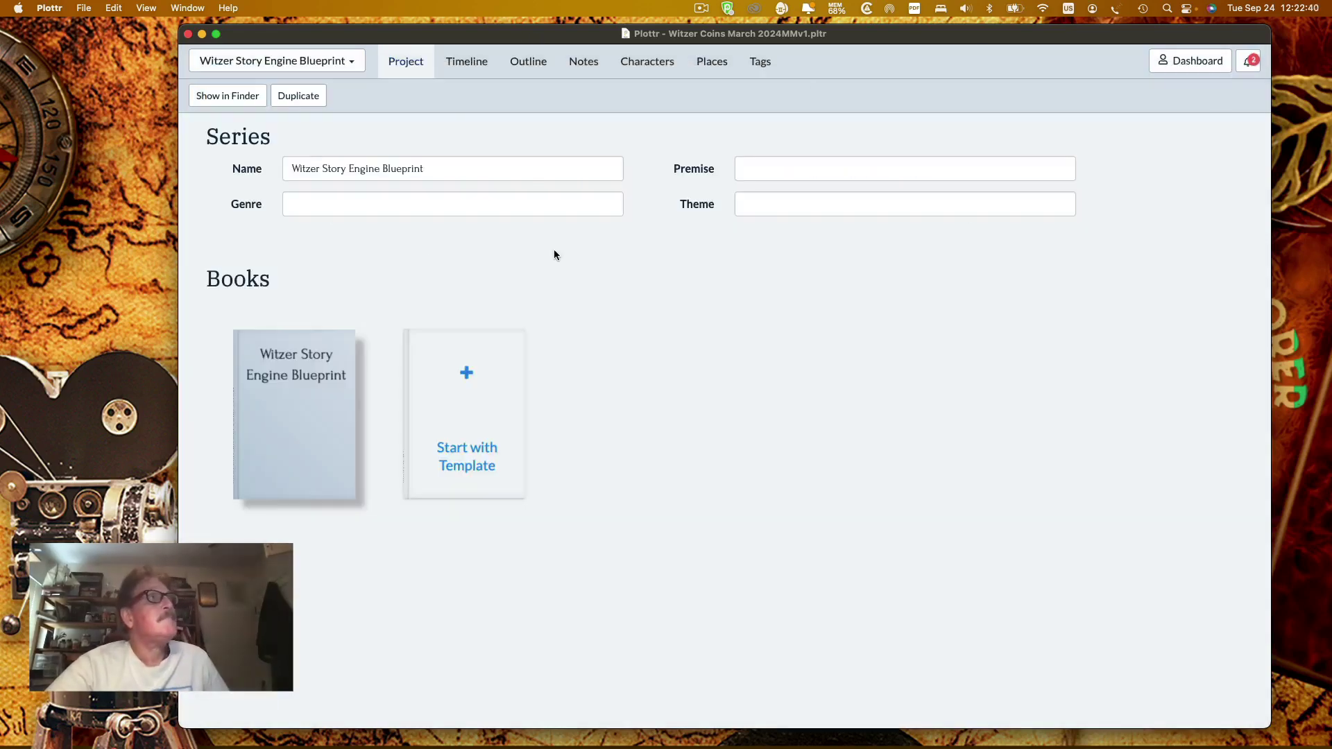
Step: Return to the book's timeline and shift the window toward the desktop's left side
left_click(478, 74)
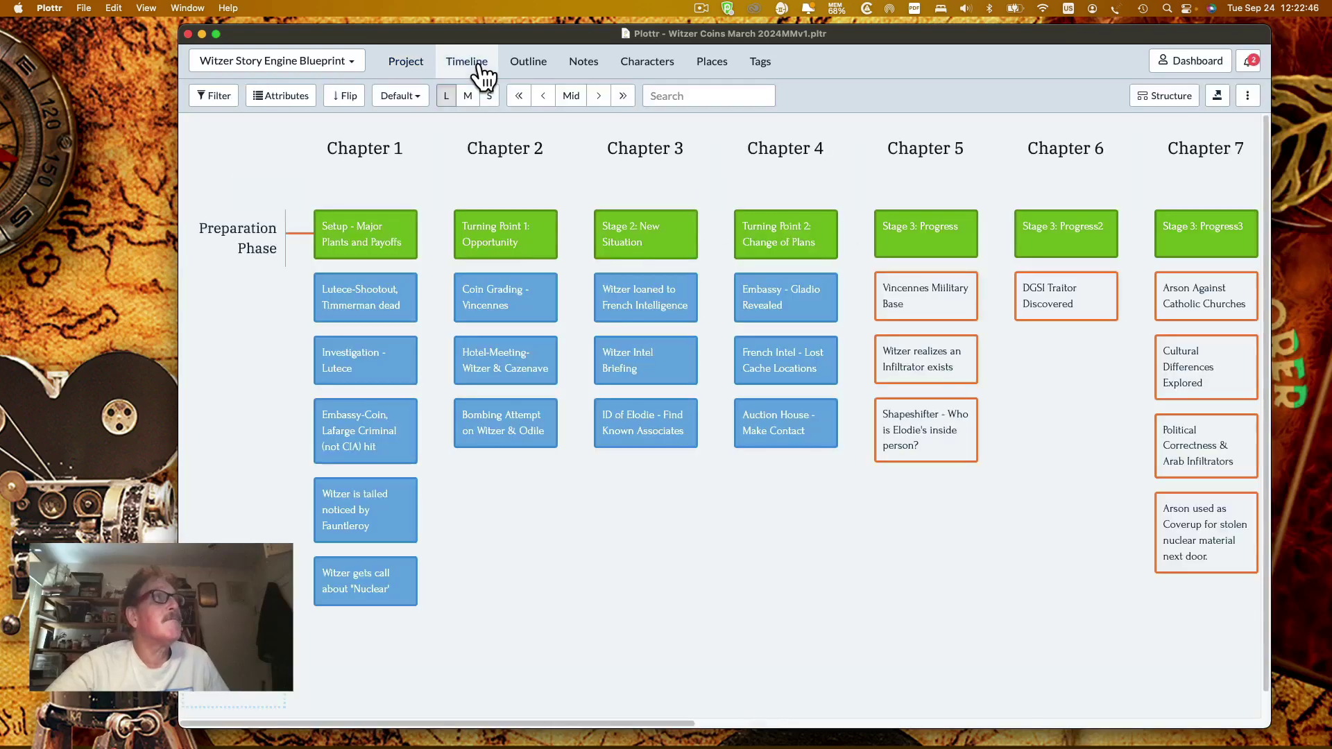
left_click_drag(859, 40, 752, 34)
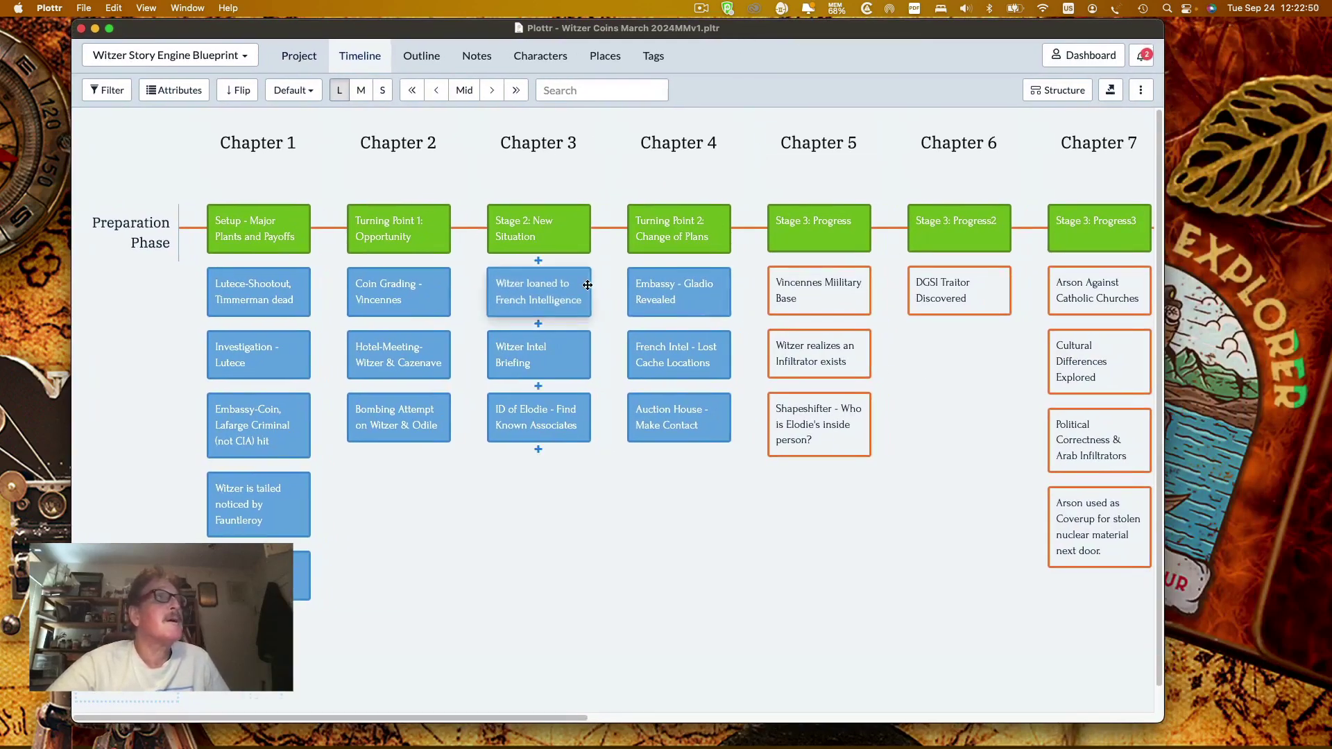
Step: Look at the Chapter 2 title editor and the options of the Preparation Phase plotline
mouse_move(1014, 176)
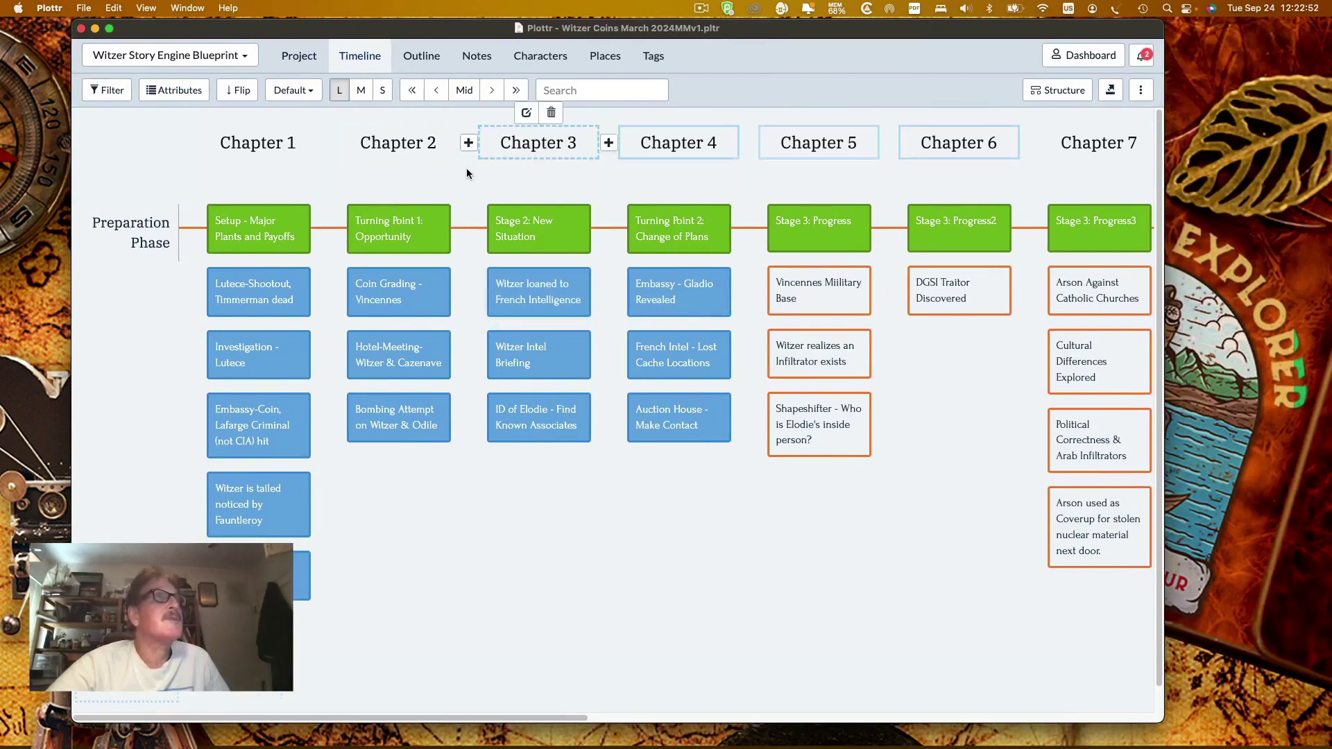
double_click(416, 143)
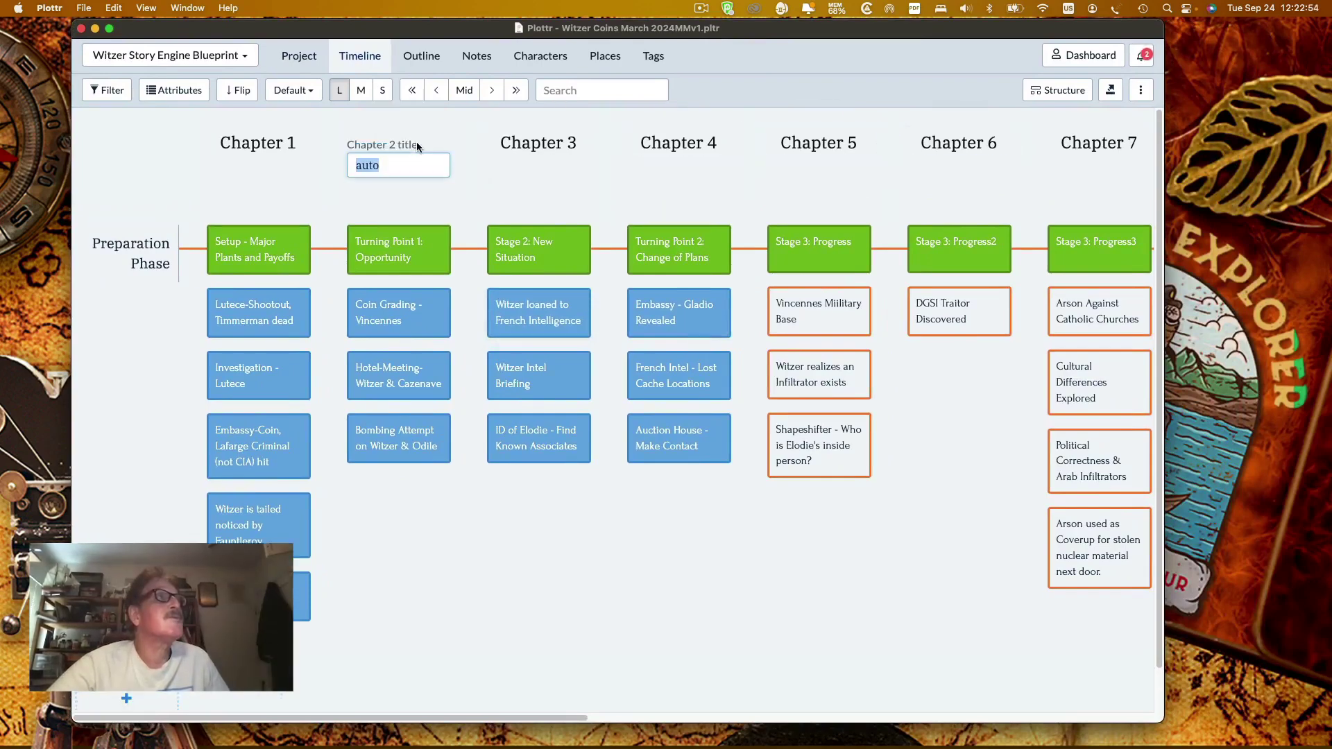
left_click(477, 194)
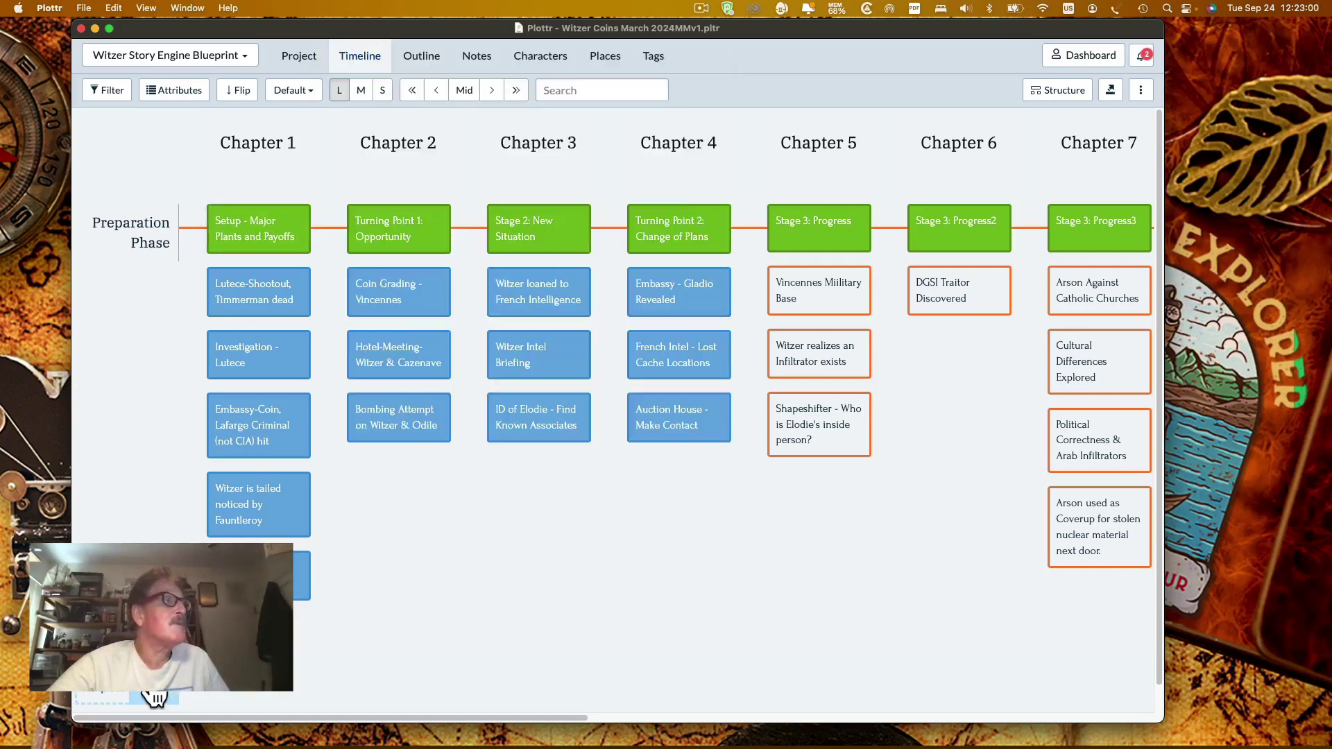
left_click(147, 235)
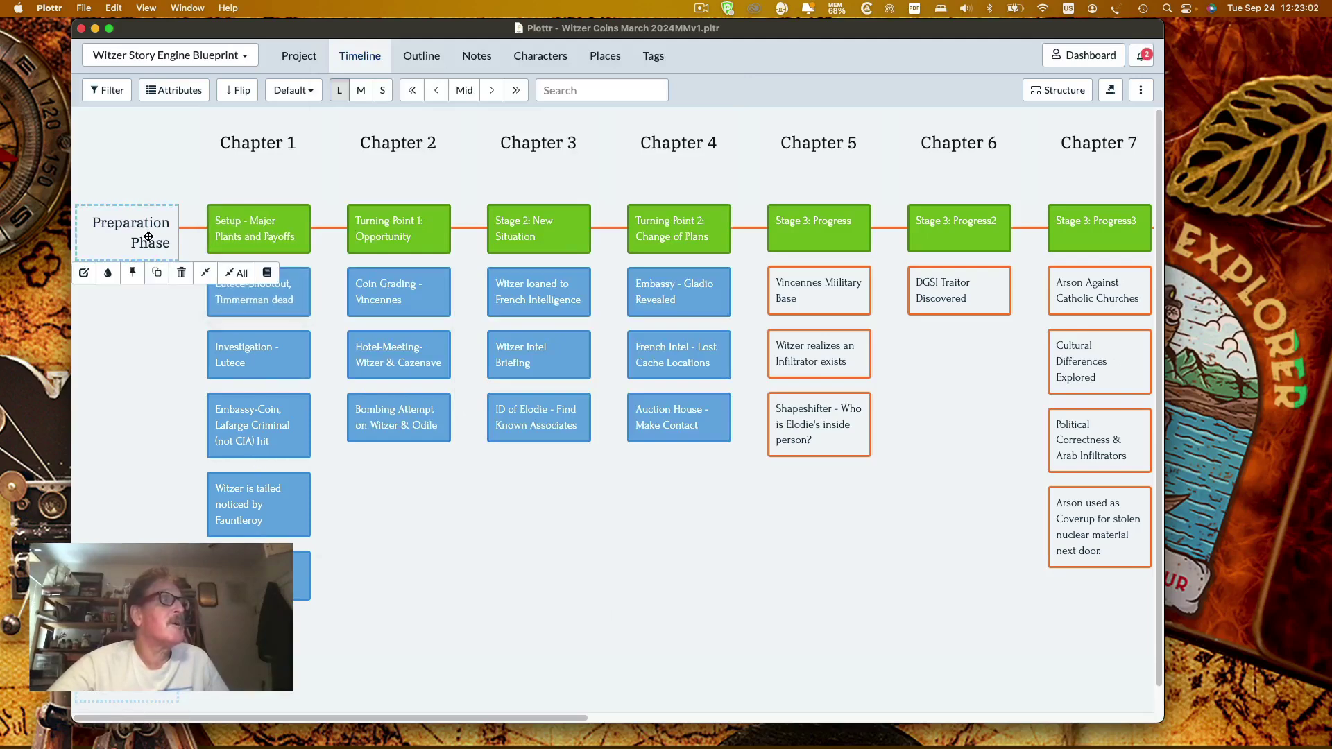
key("Escape")
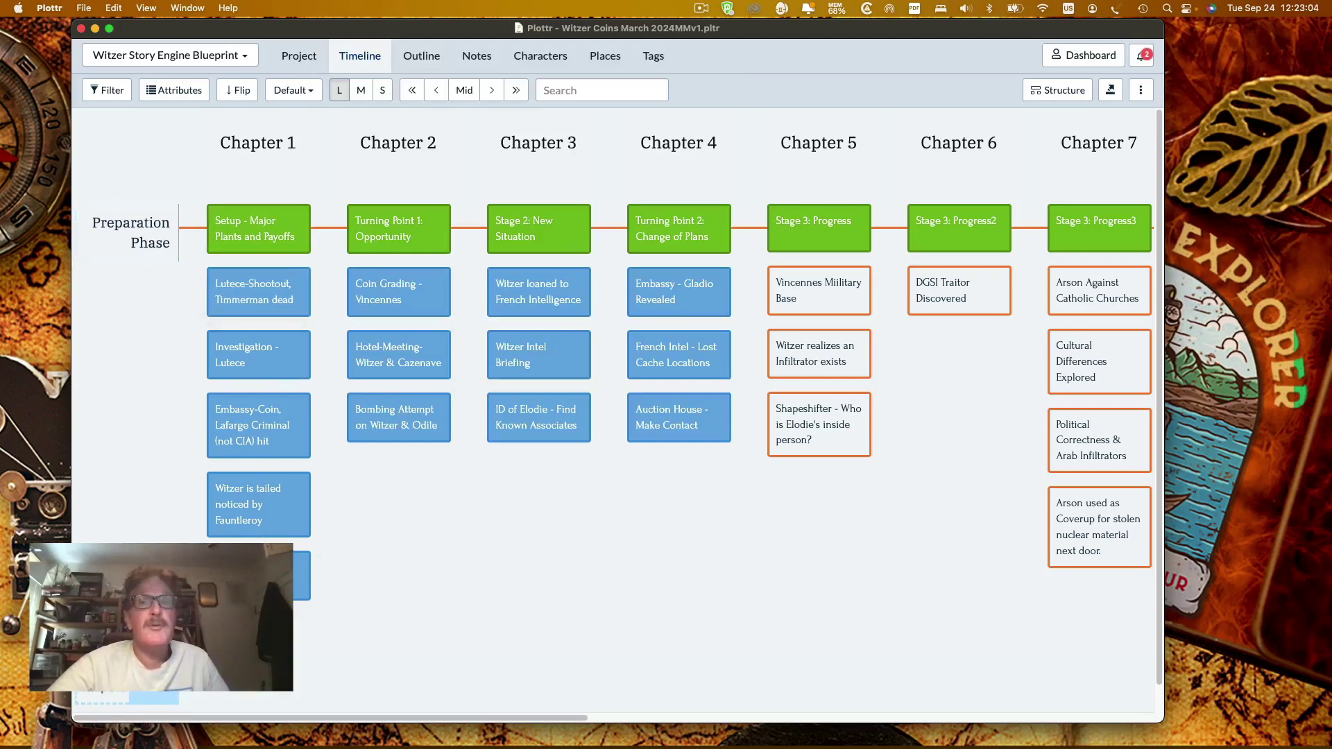
Step: Move the timeline window back toward the middle of the desktop
left_click_drag(813, 30, 944, 33)
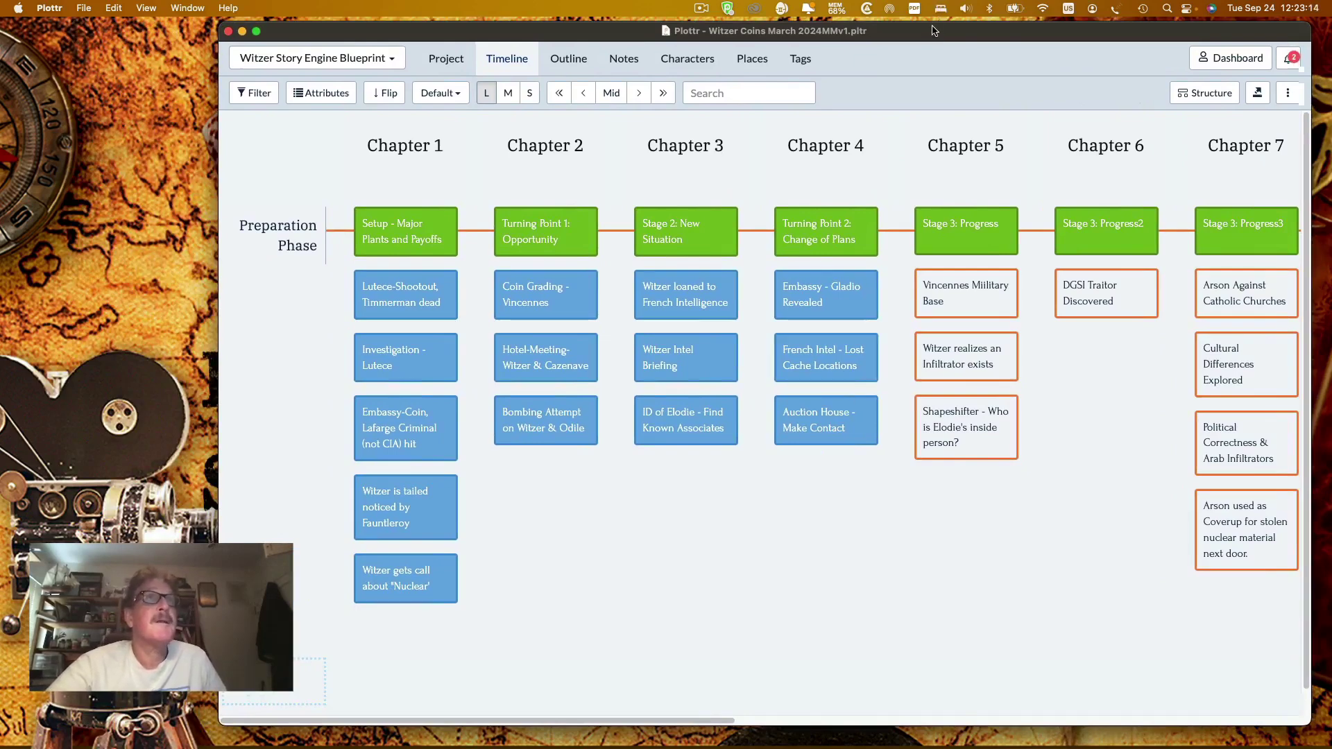
left_click_drag(932, 31, 925, 31)
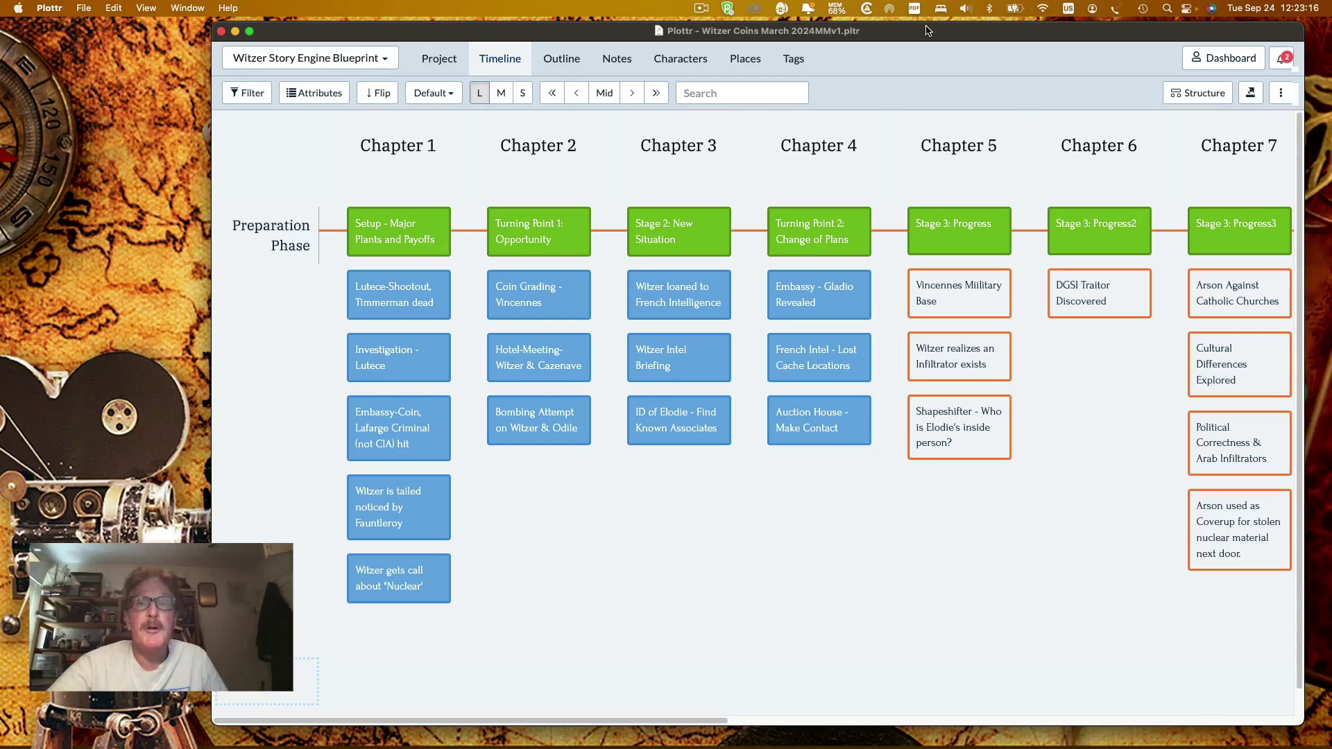
left_click_drag(925, 31, 894, 30)
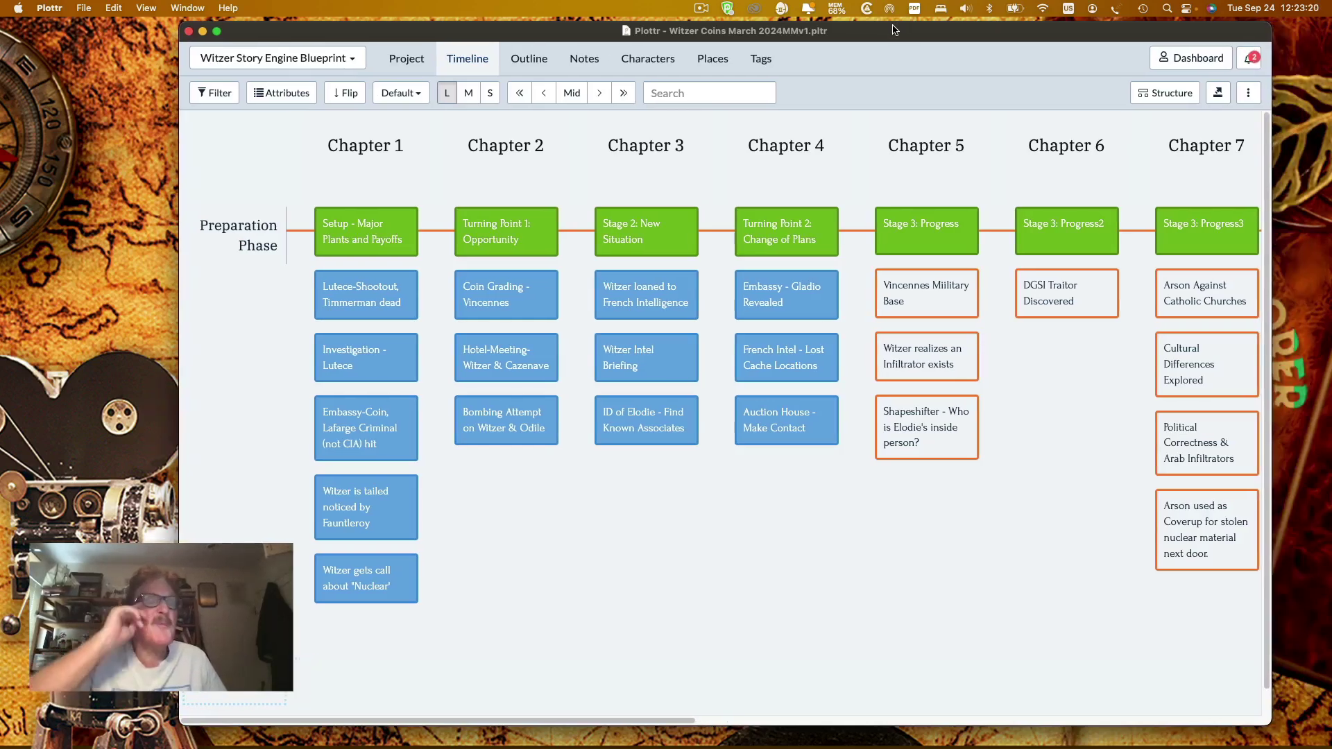
Step: View the timeline's final chapters through the Brainstorming column and return to Chapter 1
scroll(787, 481, "right", 15)
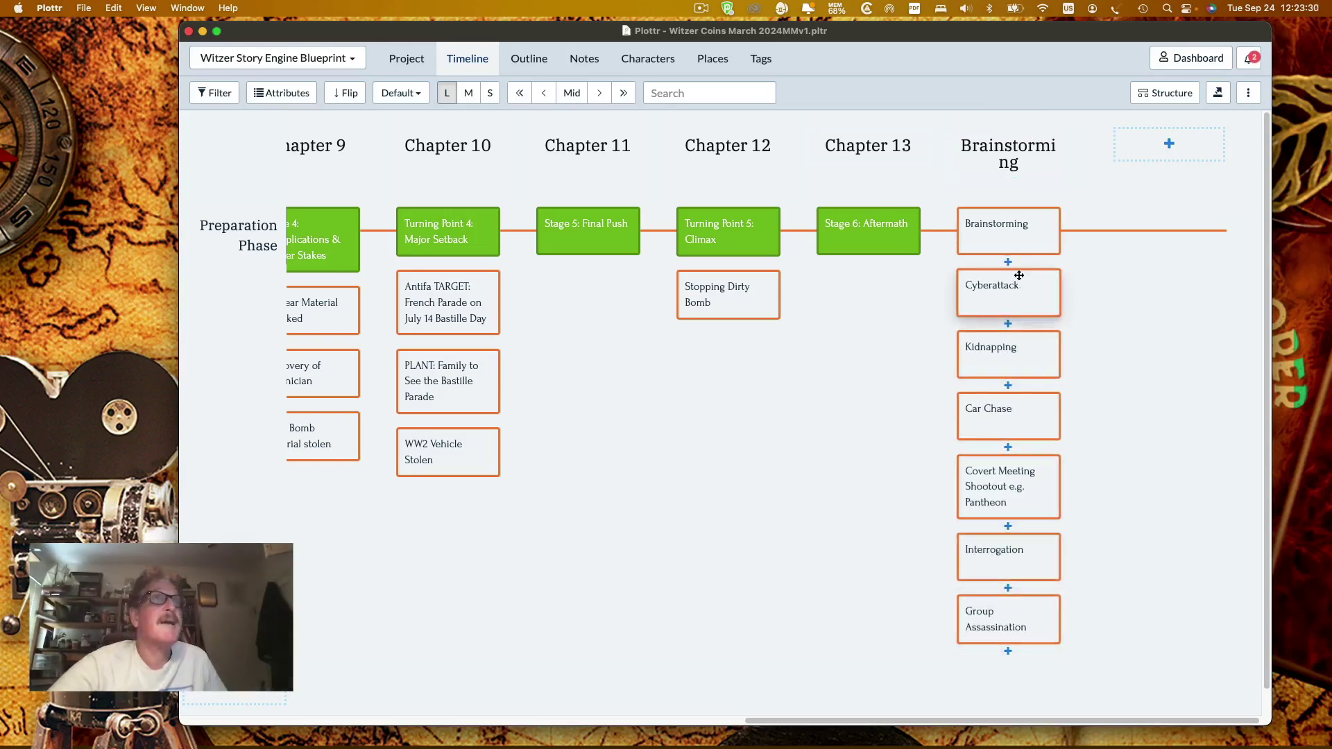
left_click_drag(1018, 276, 848, 318)
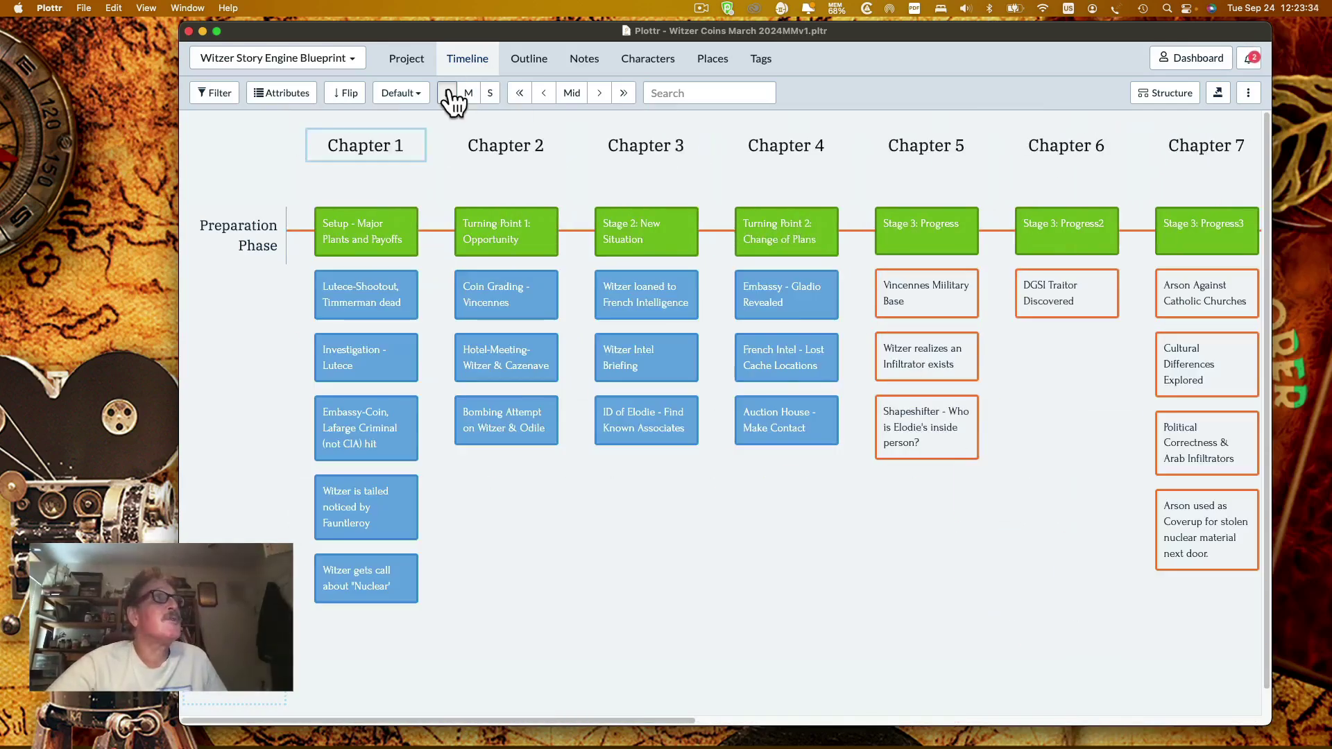
Step: Look over the stage cards across the chapters and open the "Auction House - Make Contact" scene card in Chapter 4
mouse_move(389, 296)
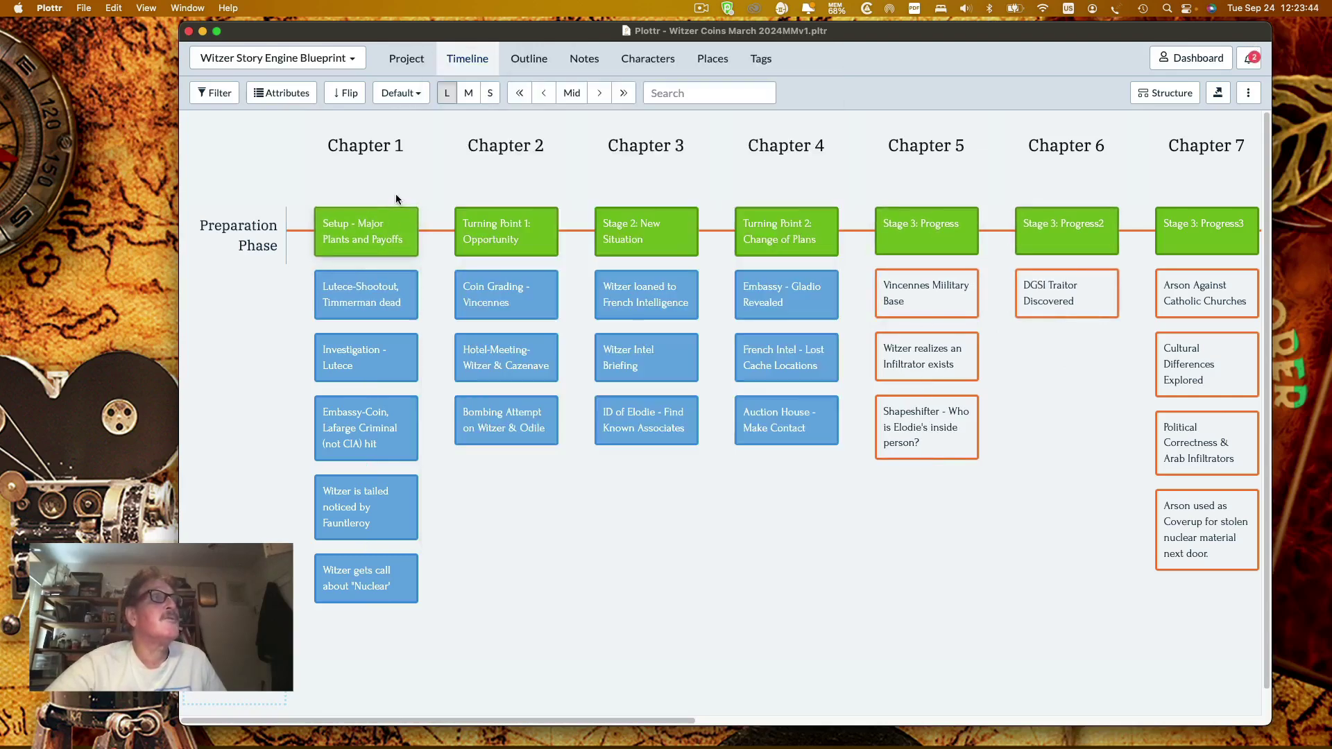
mouse_move(394, 181)
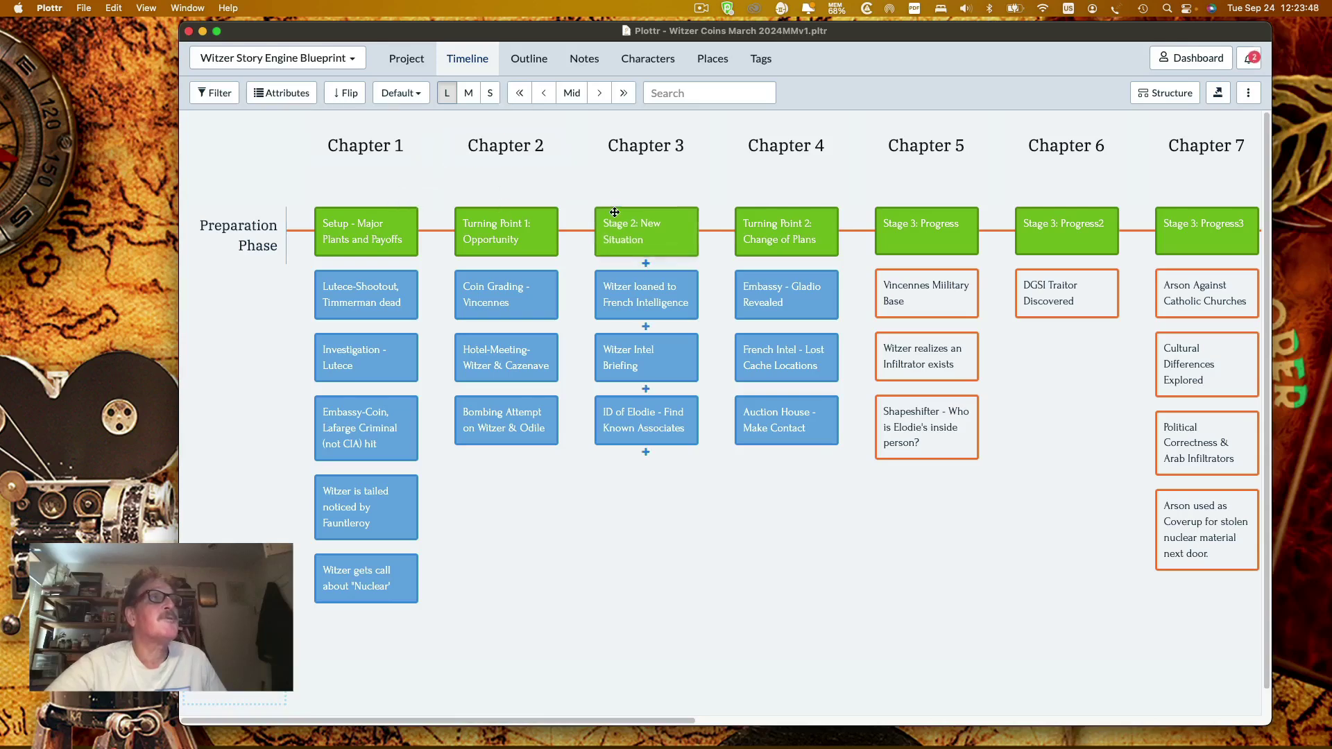
mouse_move(651, 174)
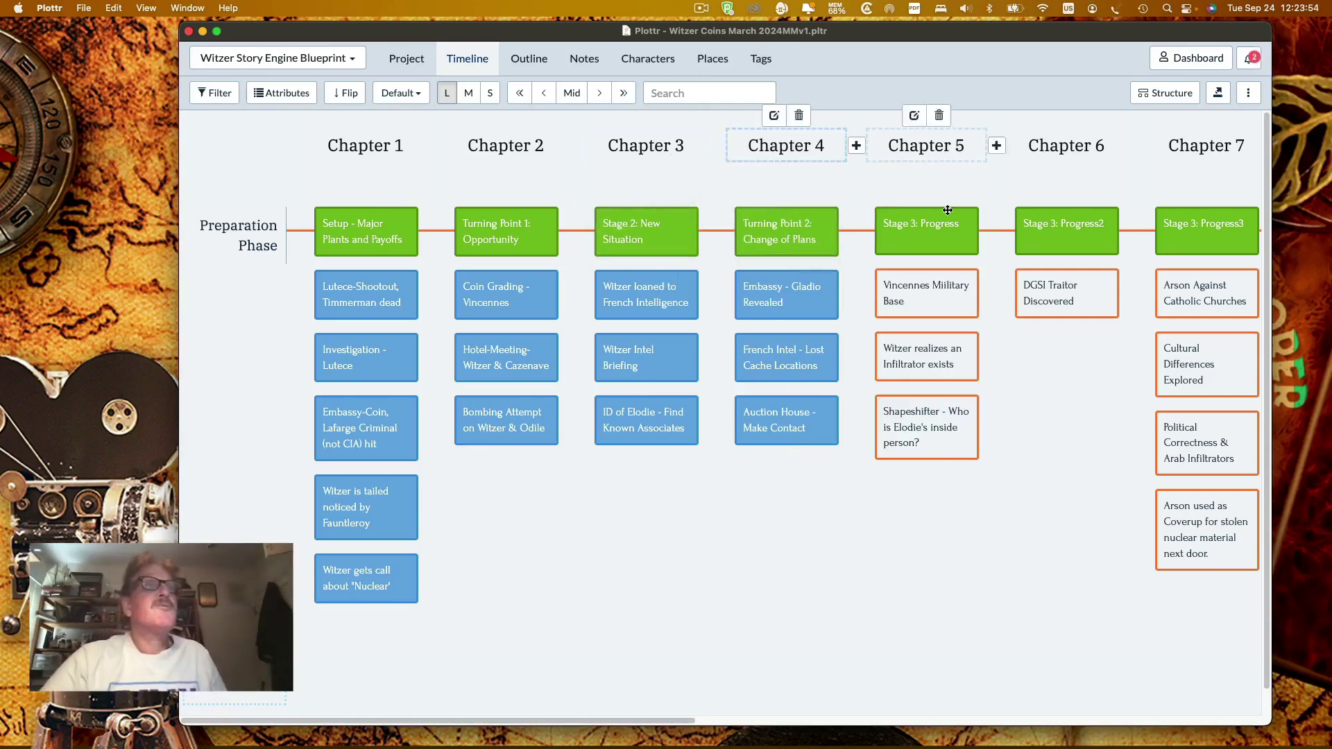
mouse_move(441, 255)
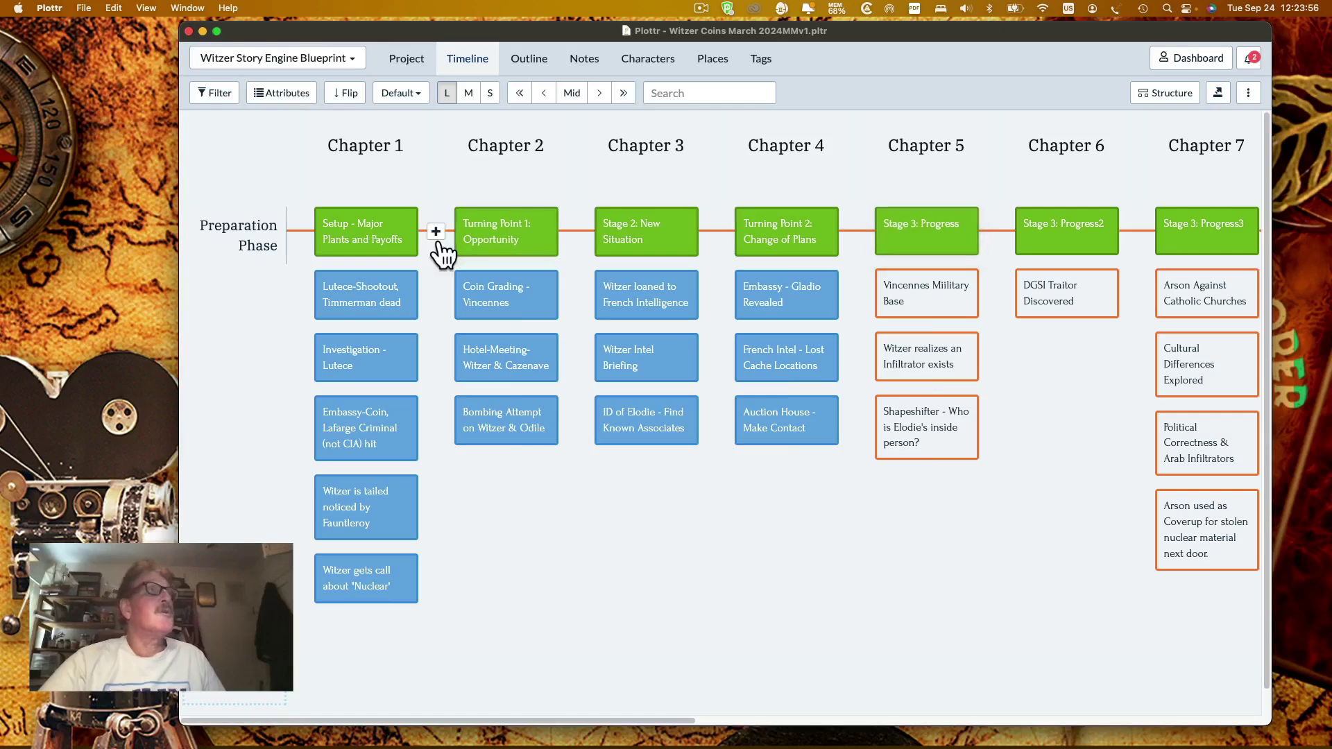
mouse_move(521, 243)
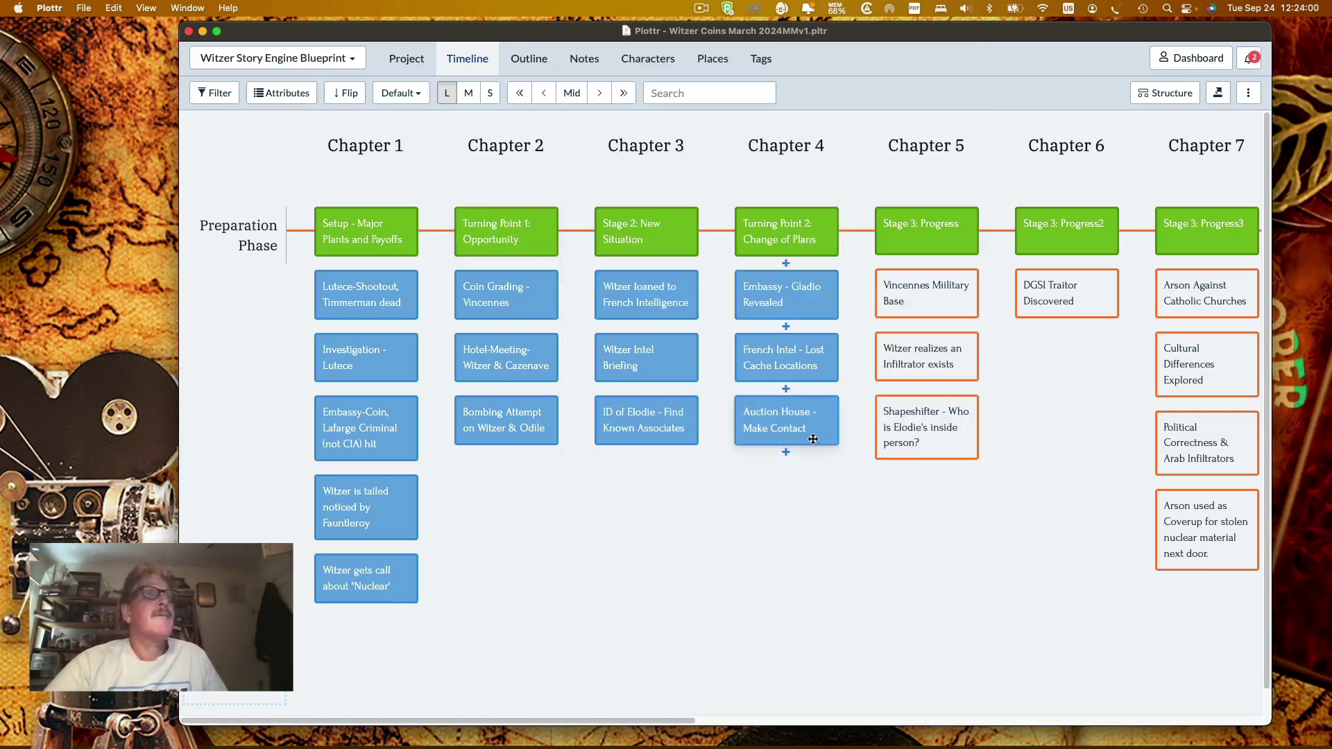
left_click(812, 439)
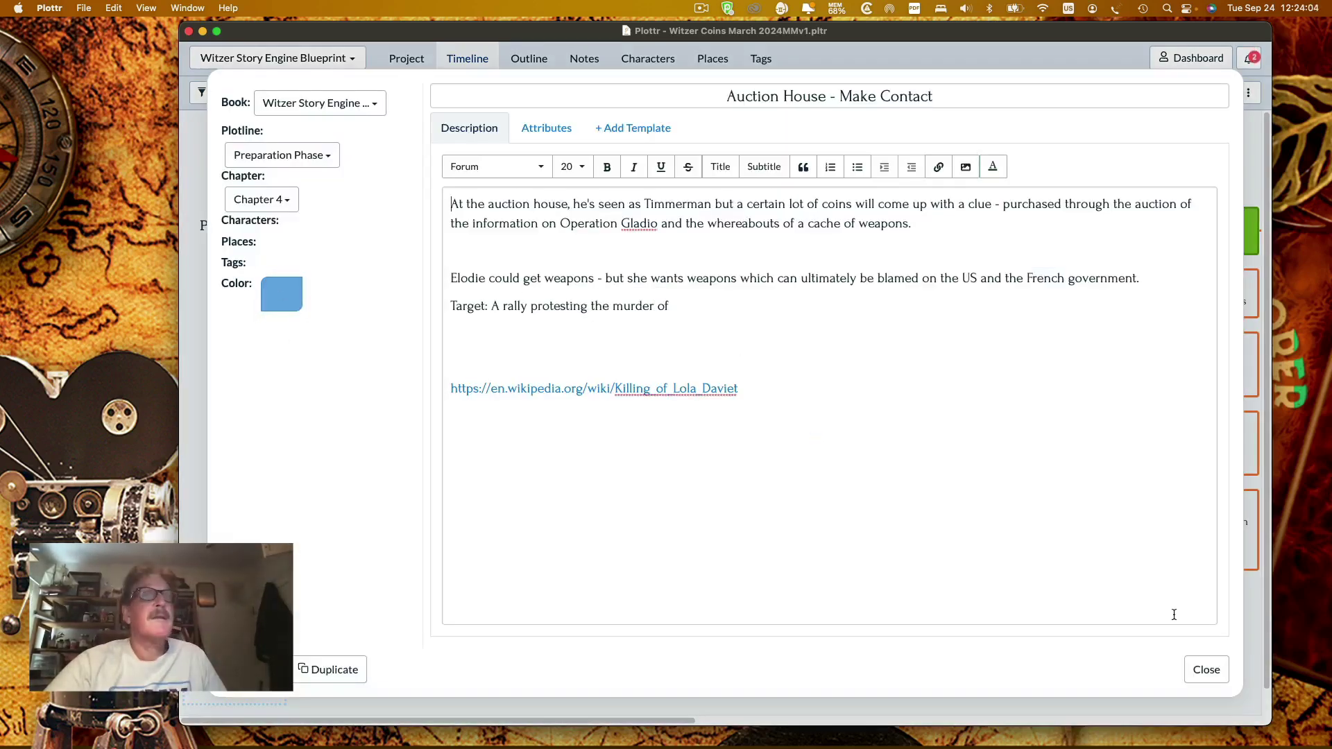
Step: Reopen the "Auction House - Make Contact" scene card, check its attributes and custom attribute settings, and return to the timeline
left_click(1196, 670)
mouse_move(768, 412)
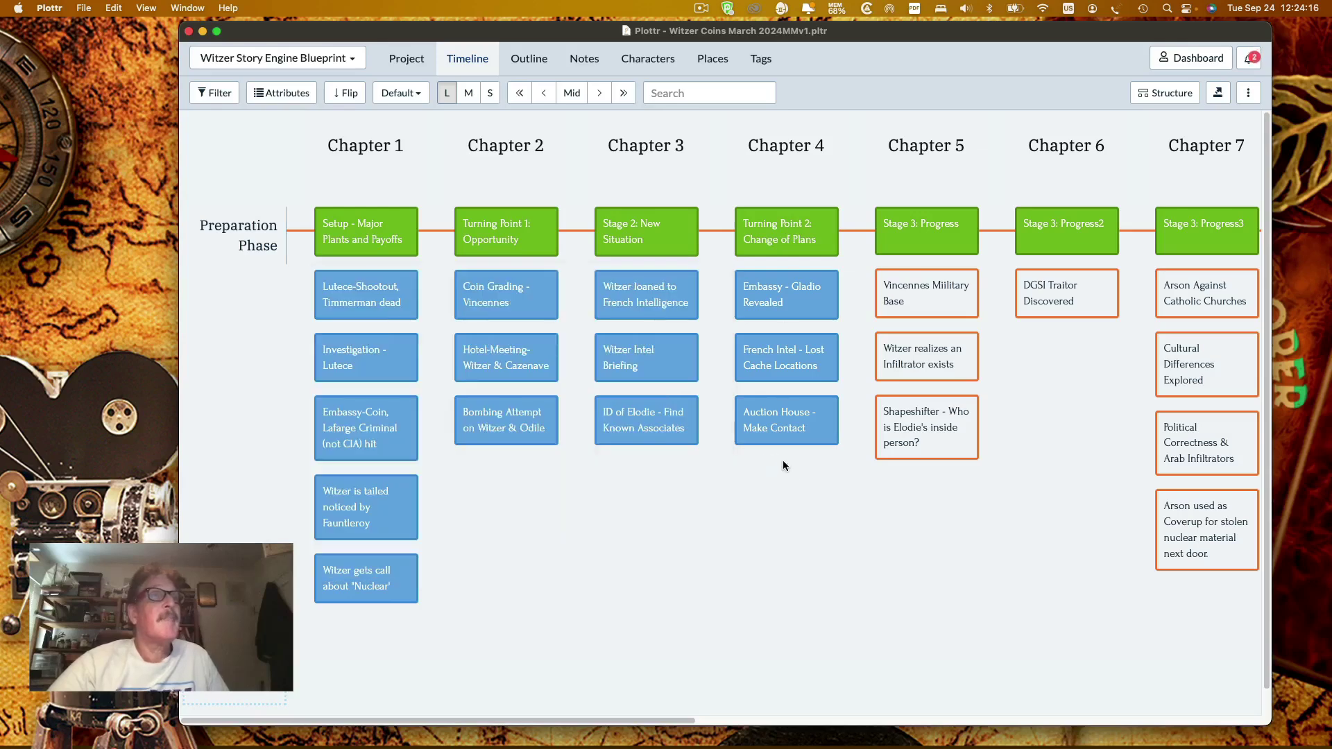
left_click(781, 434)
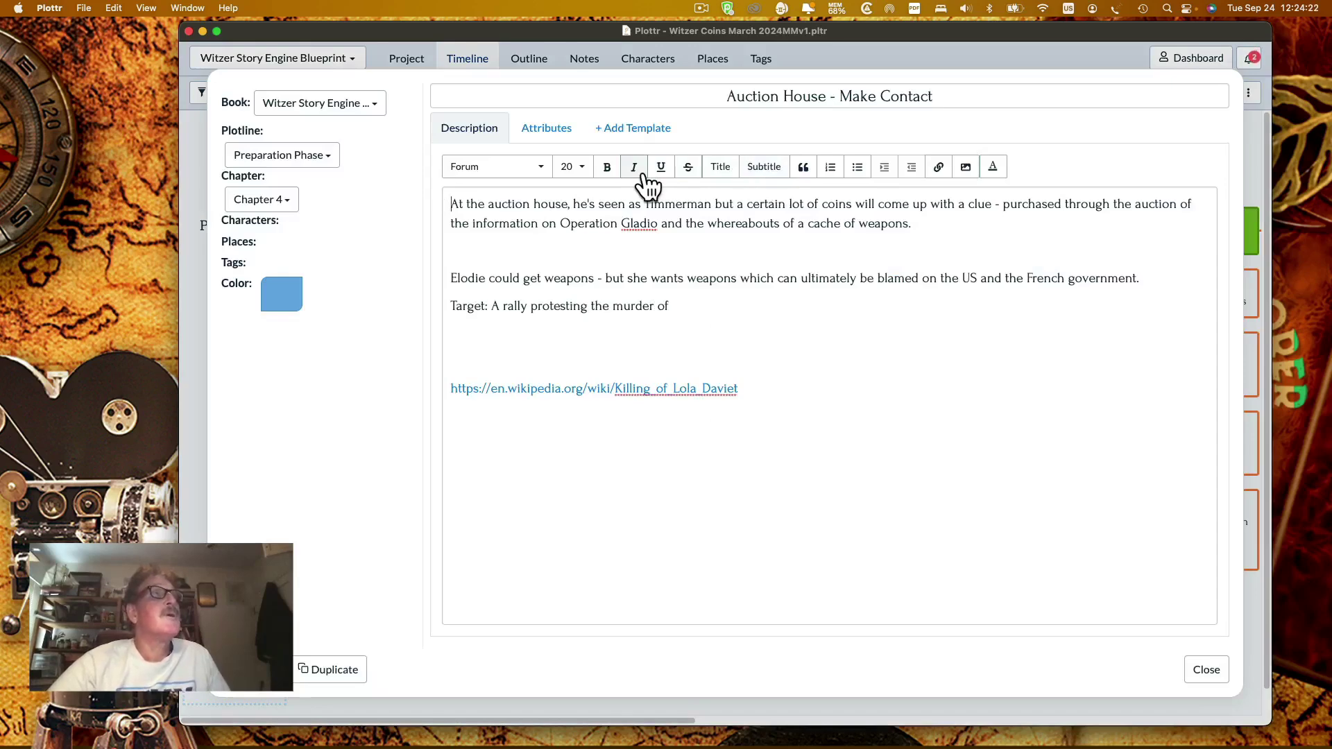
left_click(551, 127)
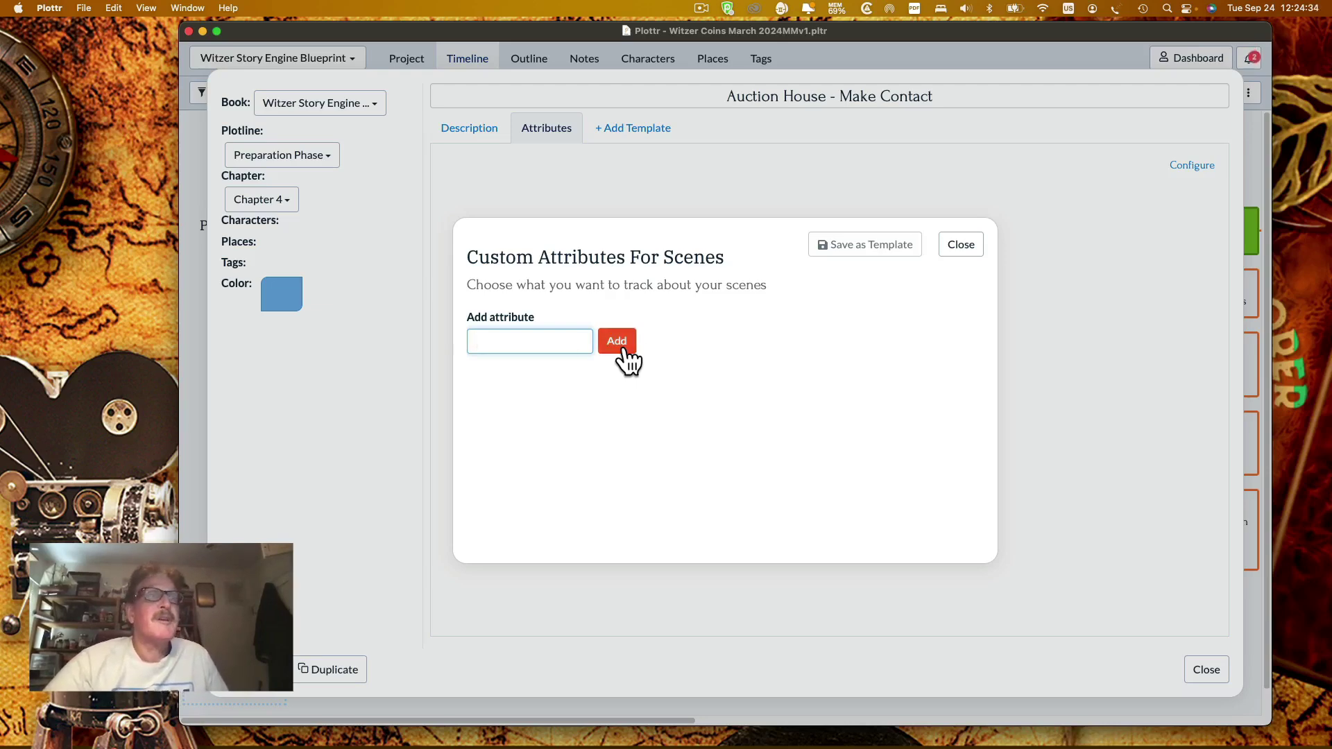
left_click(953, 248)
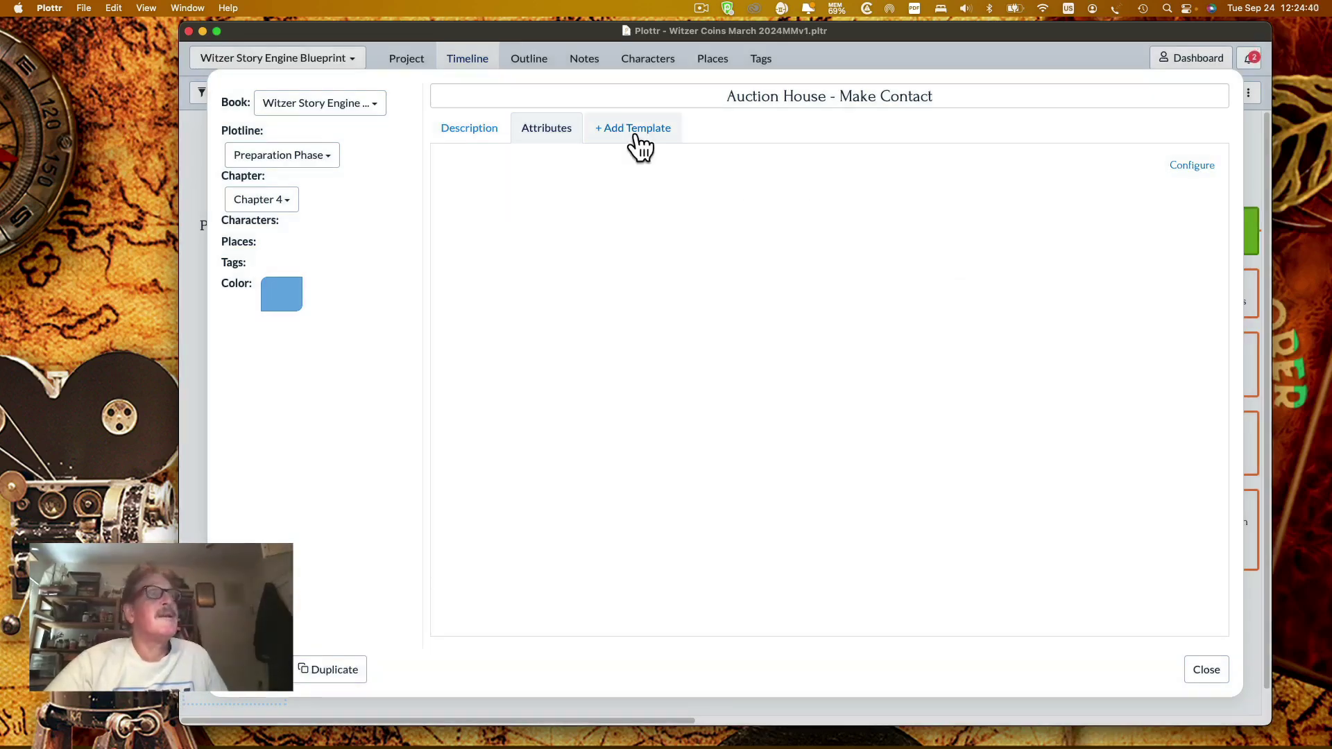
mouse_move(295, 295)
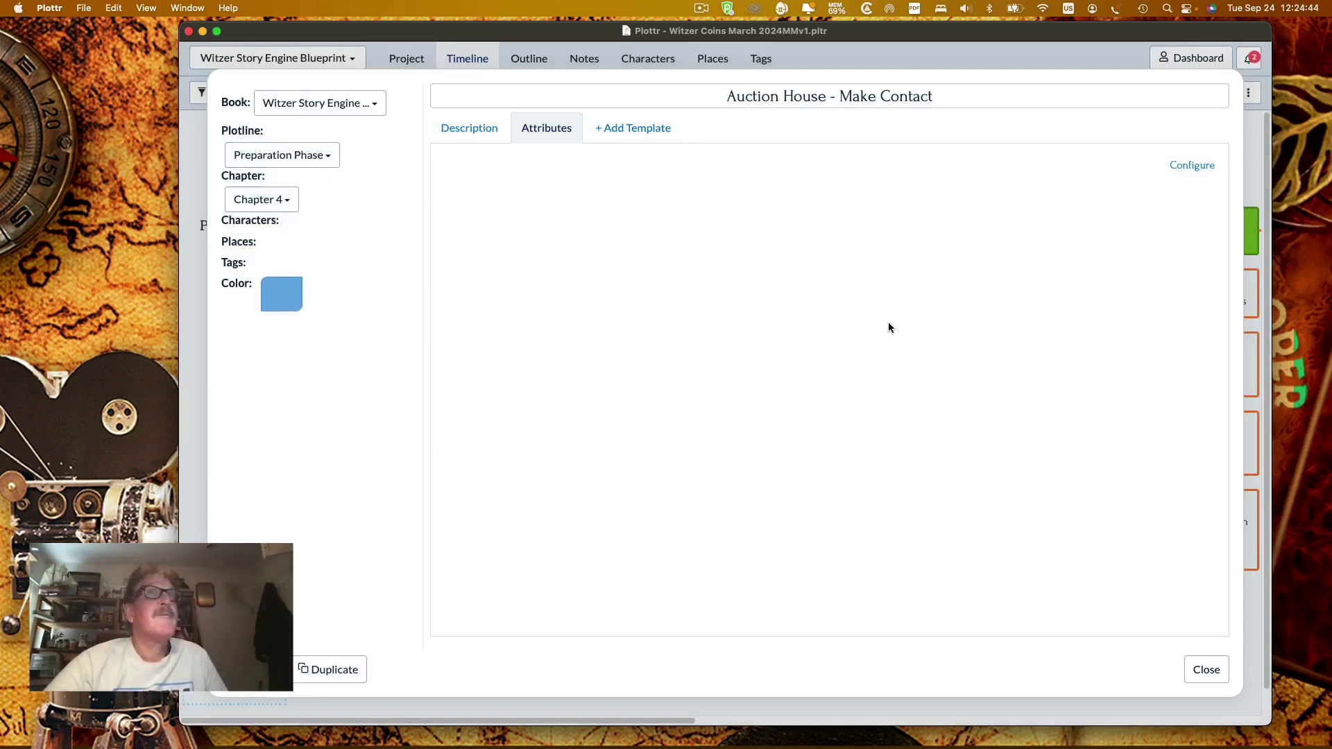
left_click(1206, 670)
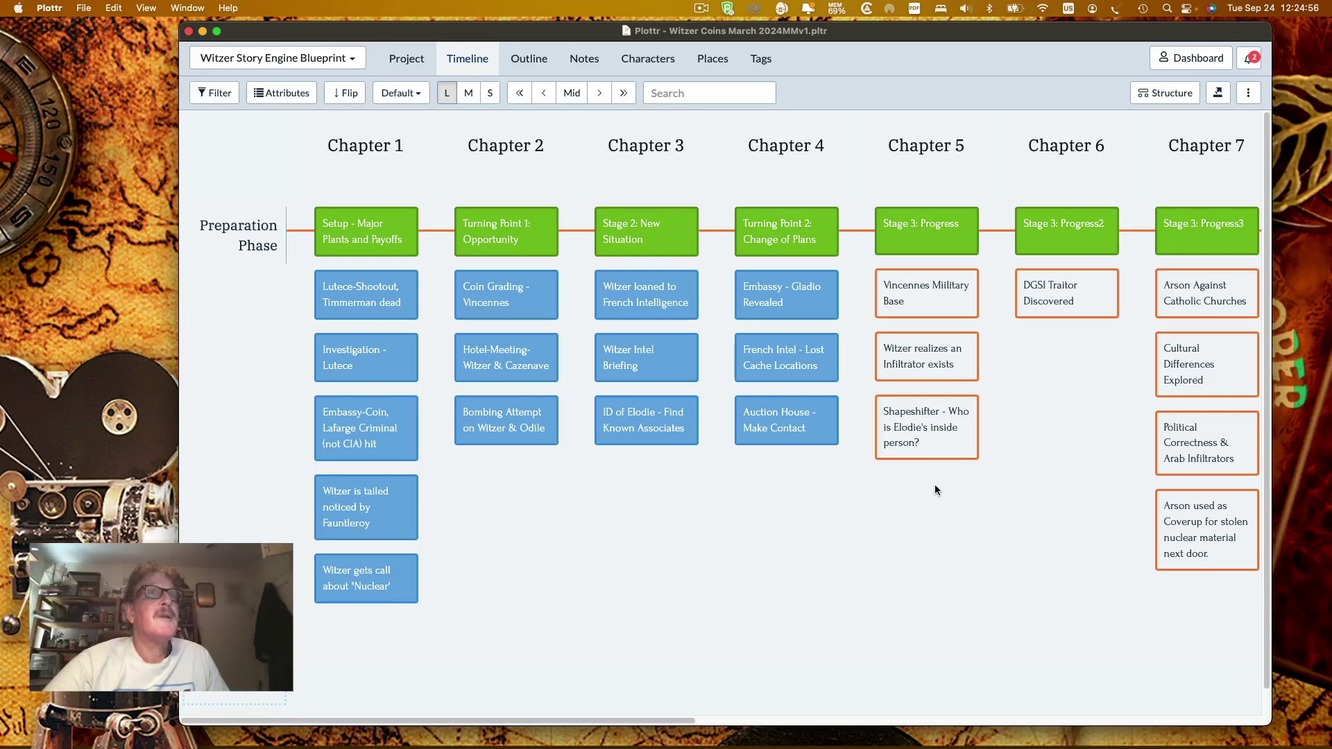
Step: Move the "WW2 Vehicle Stolen" scene card from Chapter 10 to Chapter 12 and back to the end of Chapter 10
scroll(934, 485, "right", 5)
scroll(937, 494, "right", 2)
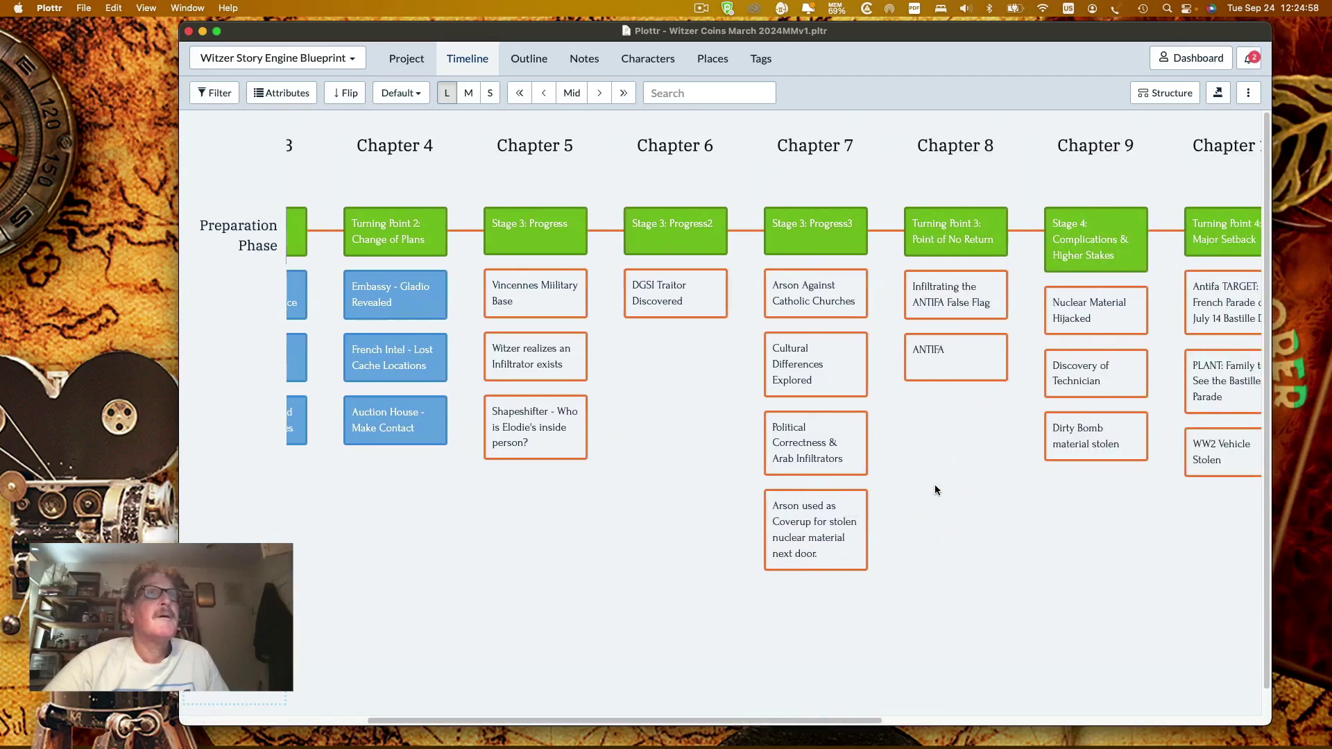
scroll(974, 562, "right", 6)
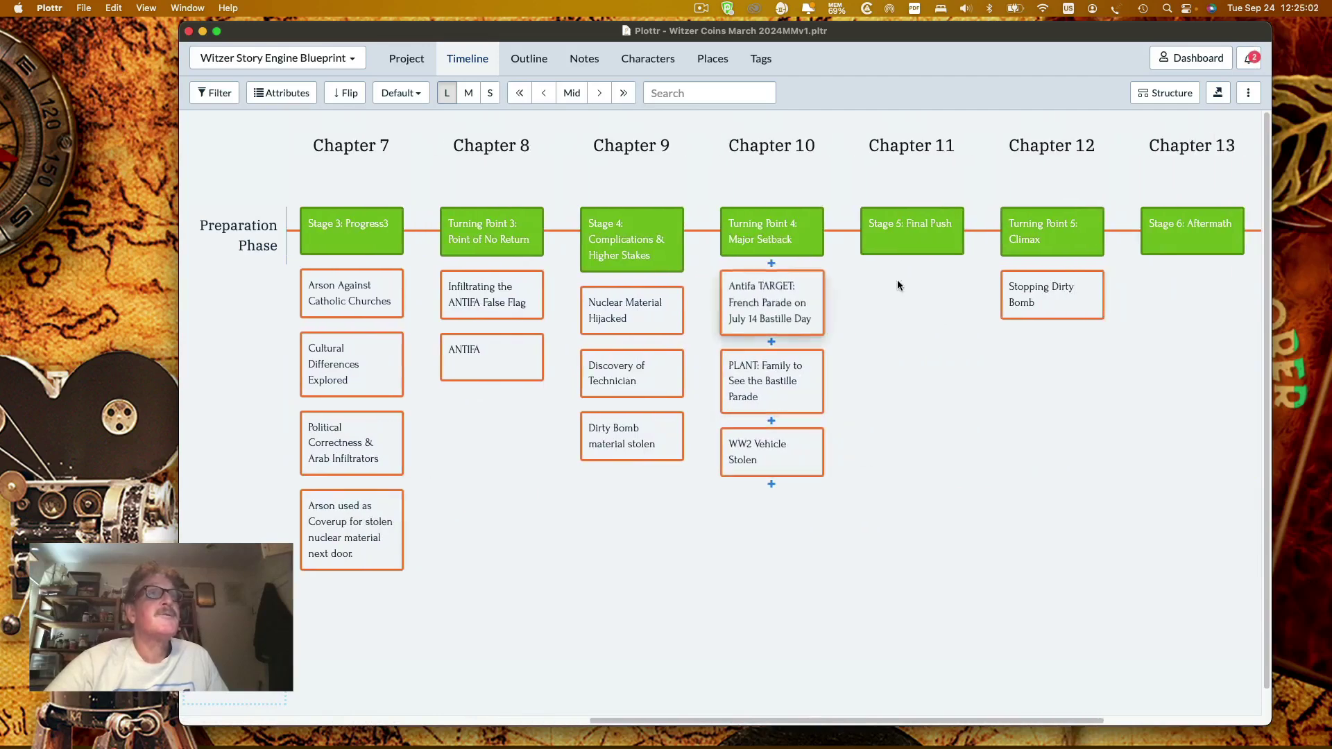
mouse_move(779, 448)
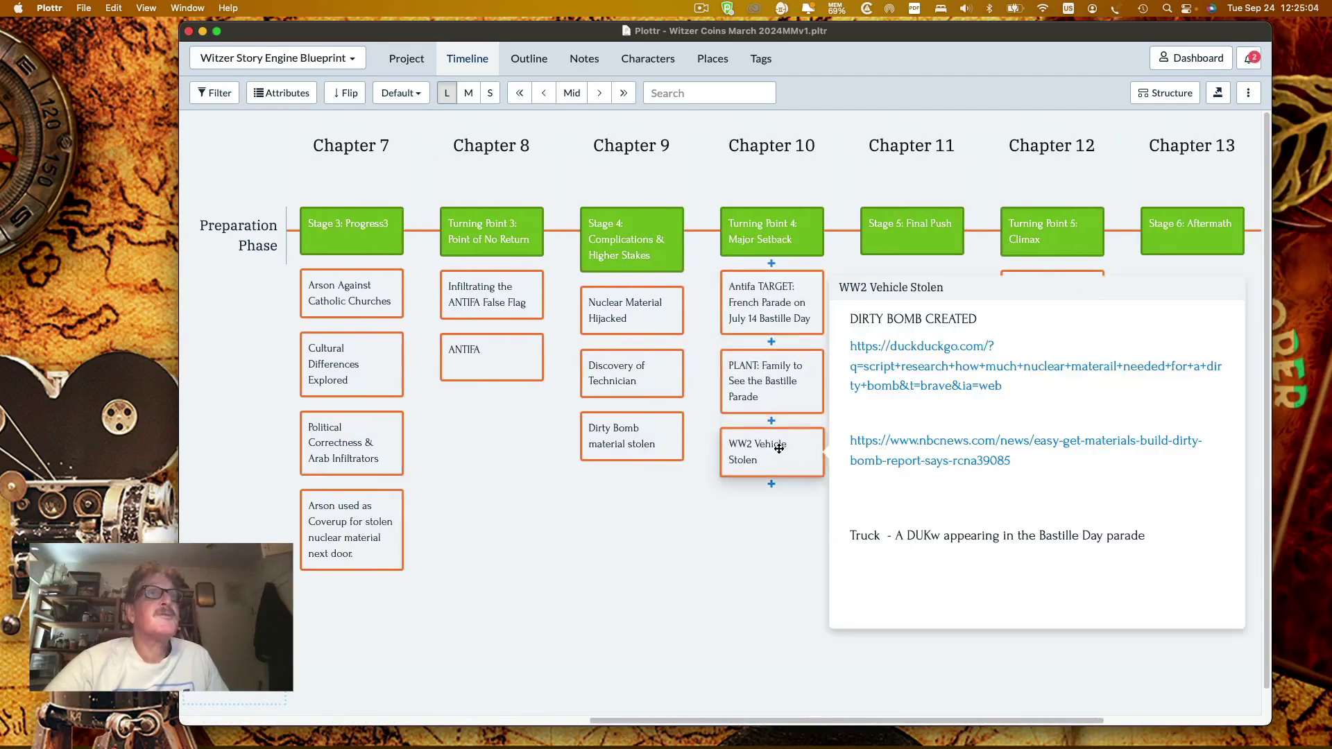
left_click_drag(779, 449, 1070, 328)
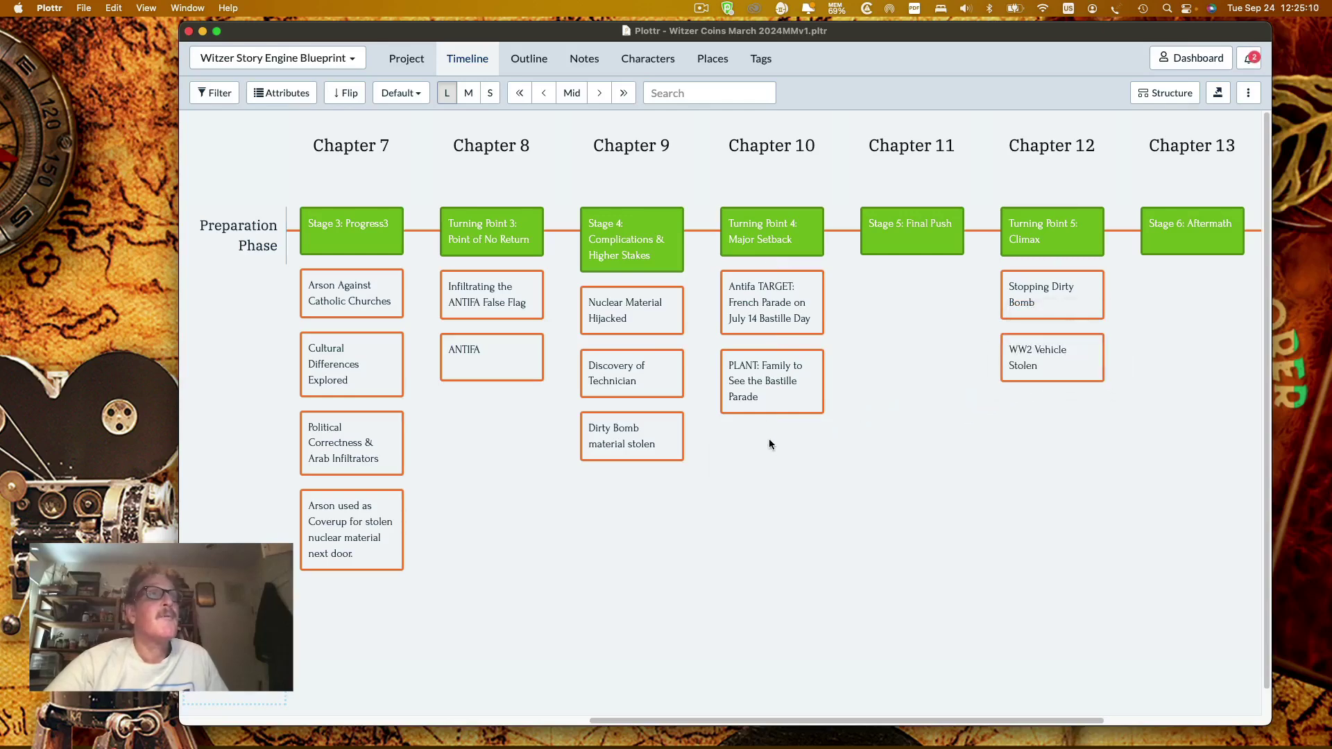
left_click_drag(1054, 340, 770, 422)
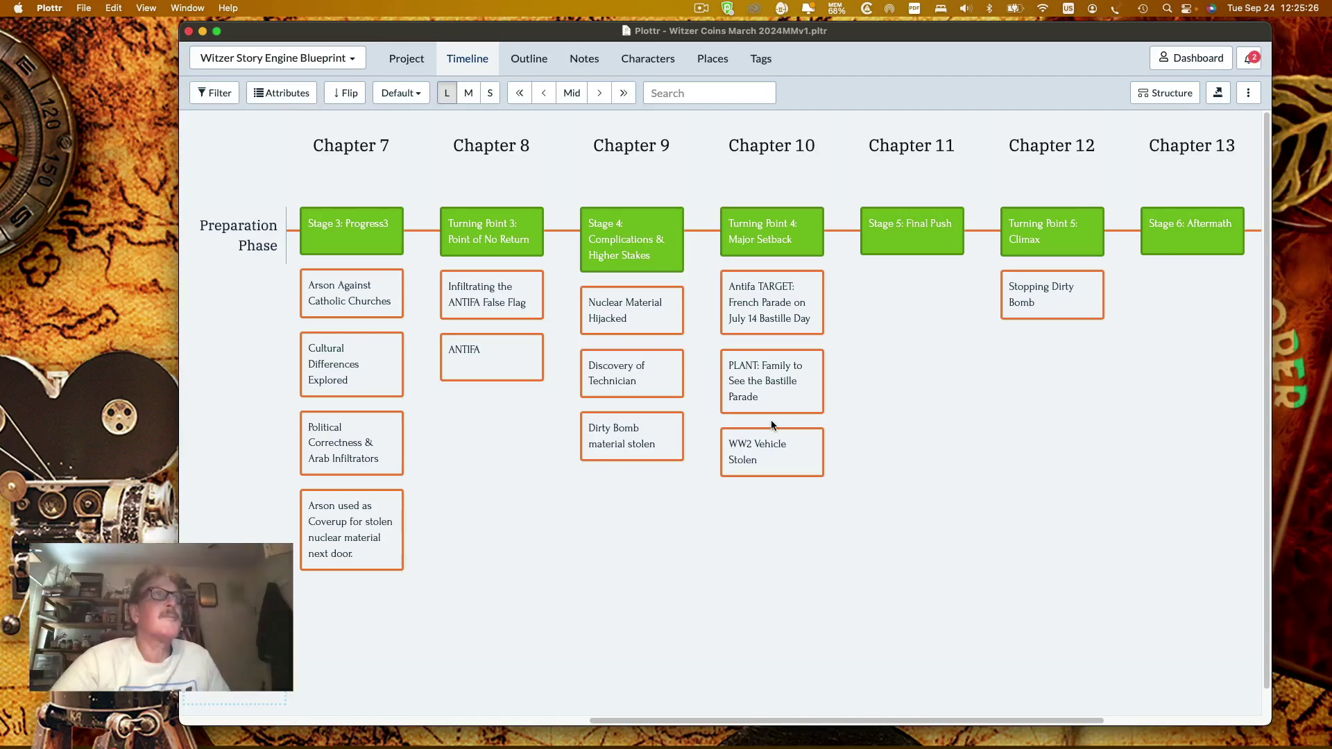
Step: Read through the Chapter 1 scenes in the project outline and return to its beginning
left_click(542, 72)
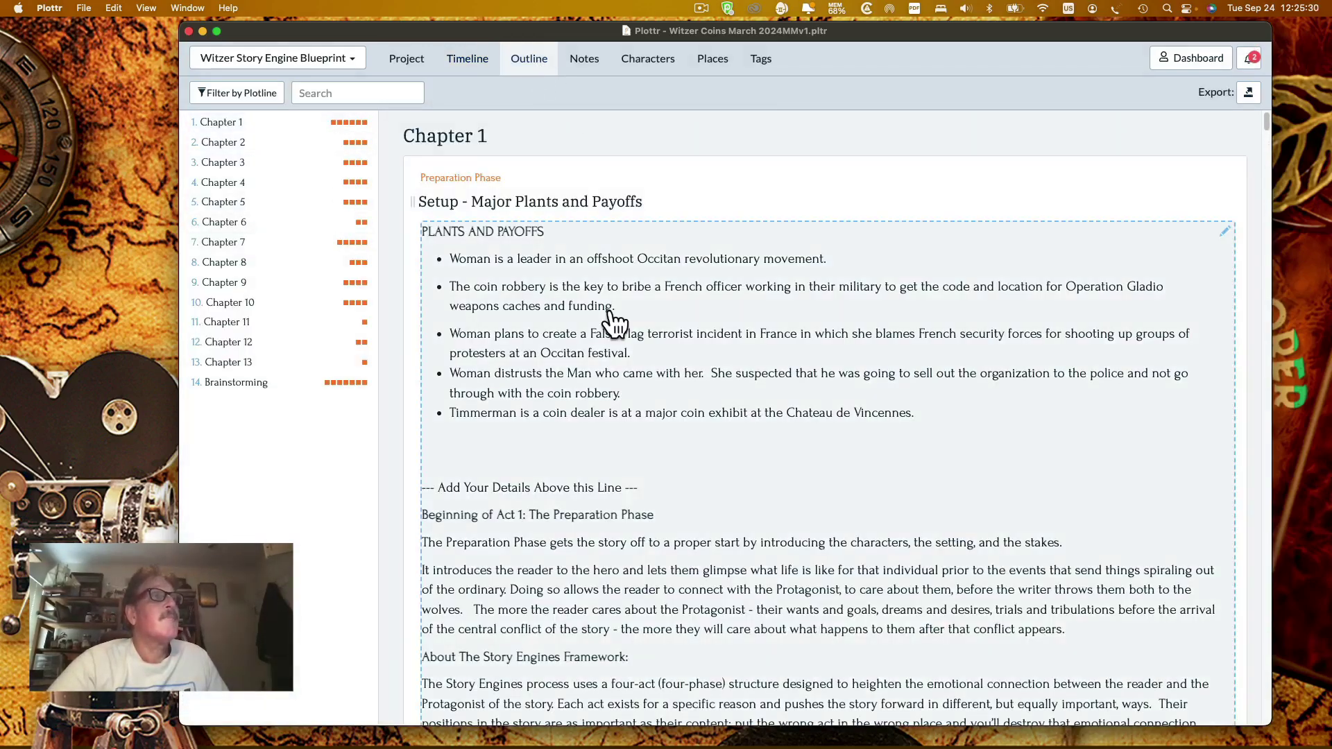
scroll(612, 321, "down", 5)
scroll(614, 323, "down", 20)
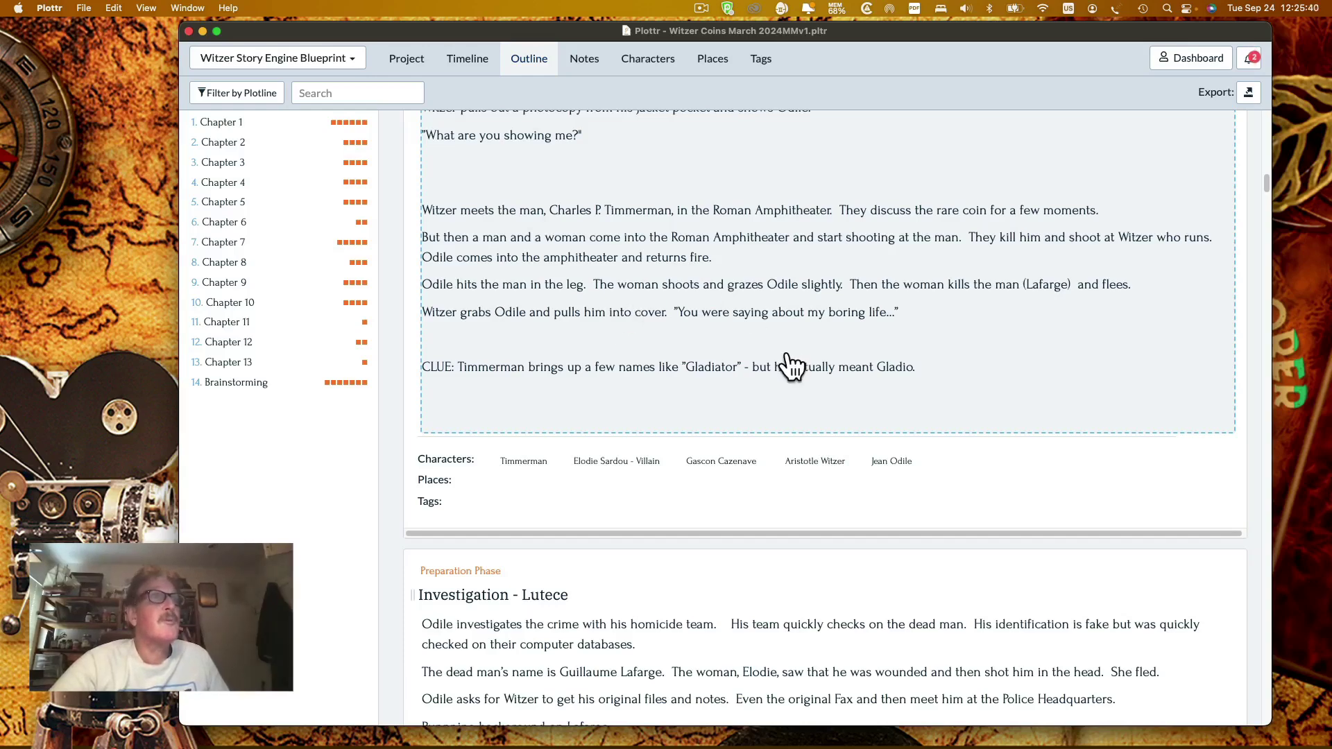
scroll(792, 365, "up", 3)
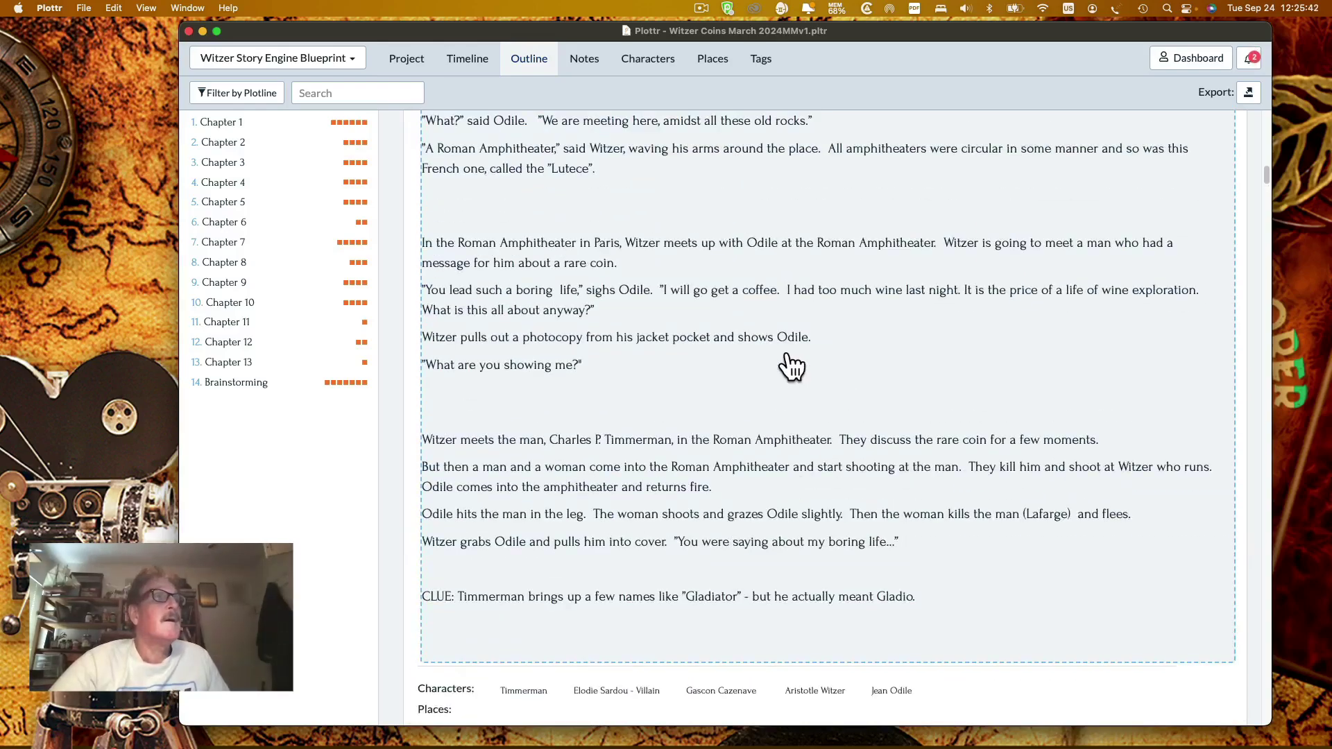
scroll(791, 366, "up", 15)
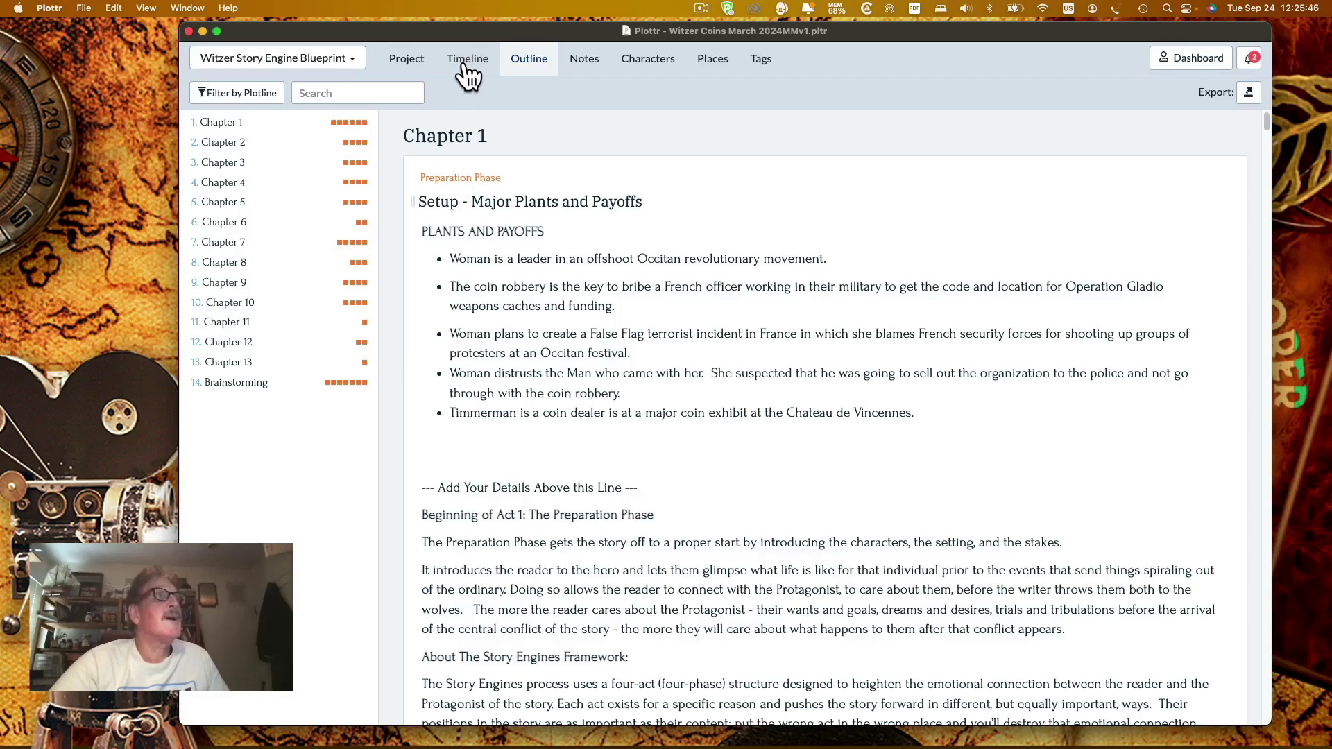
Step: On the timeline, view the "Arson Against Catholic Churches" card in Chapter 7 and the Lutece shootout card in Chapter 1
left_click(464, 68)
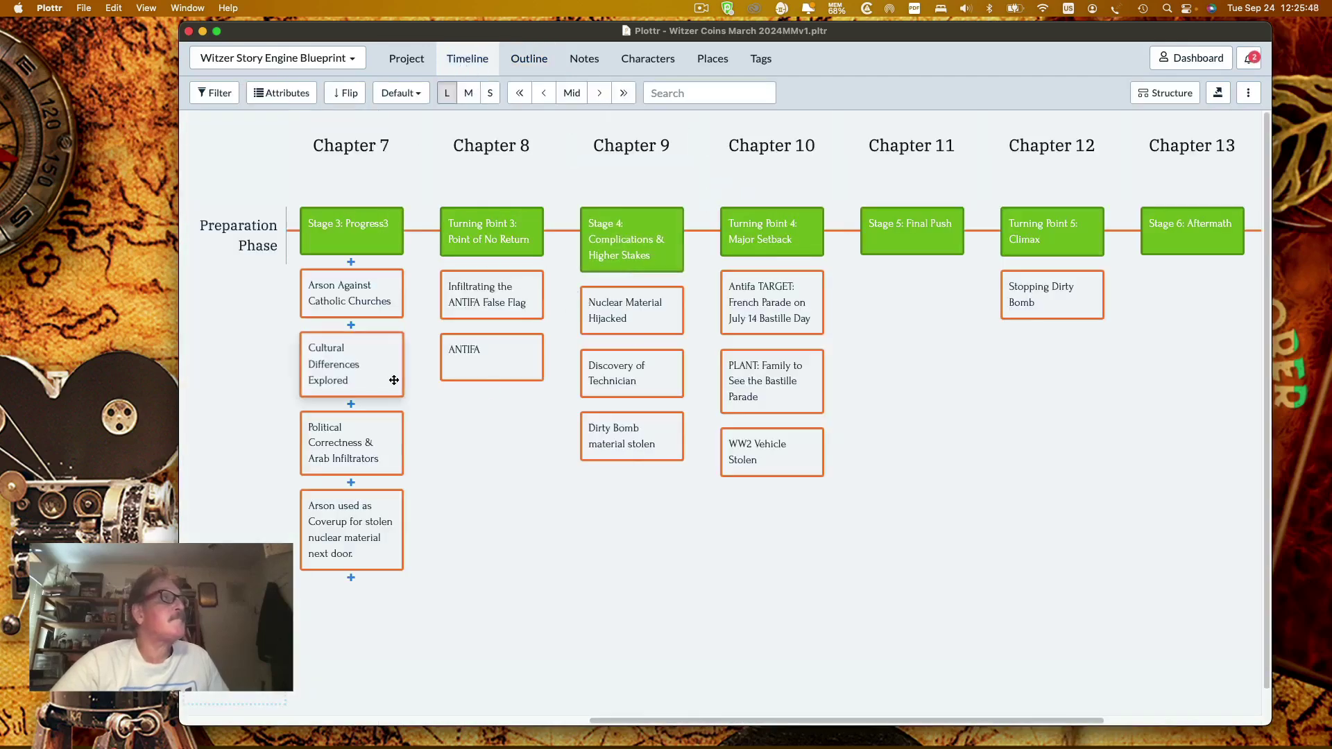
left_click(373, 309)
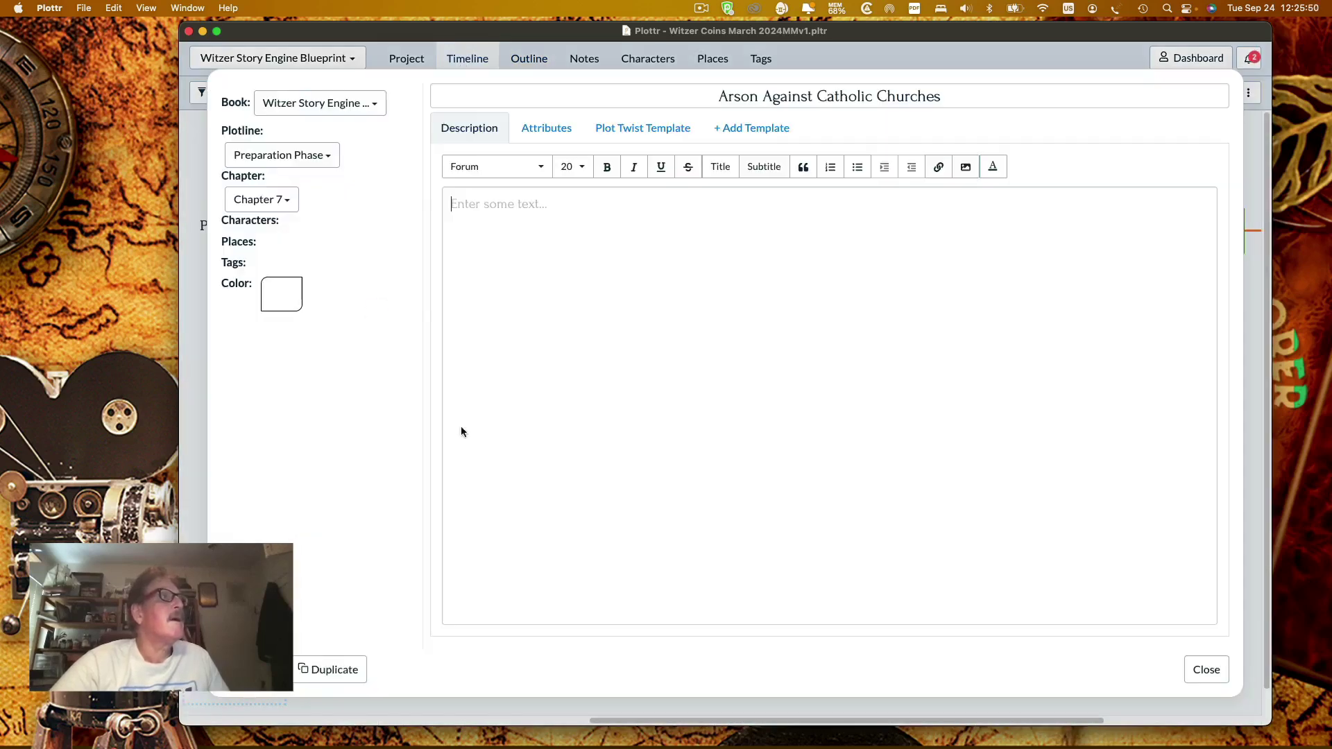
left_click(1204, 675)
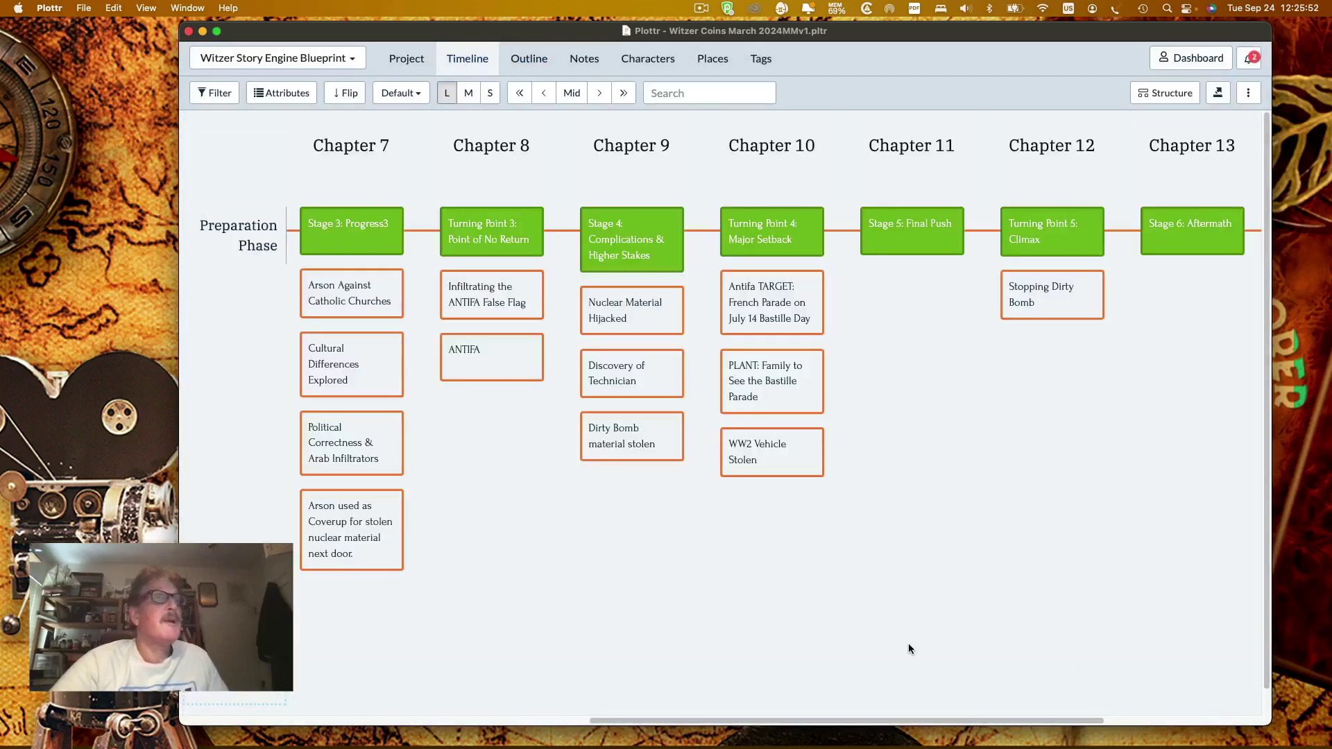
scroll(908, 643, "left", 10)
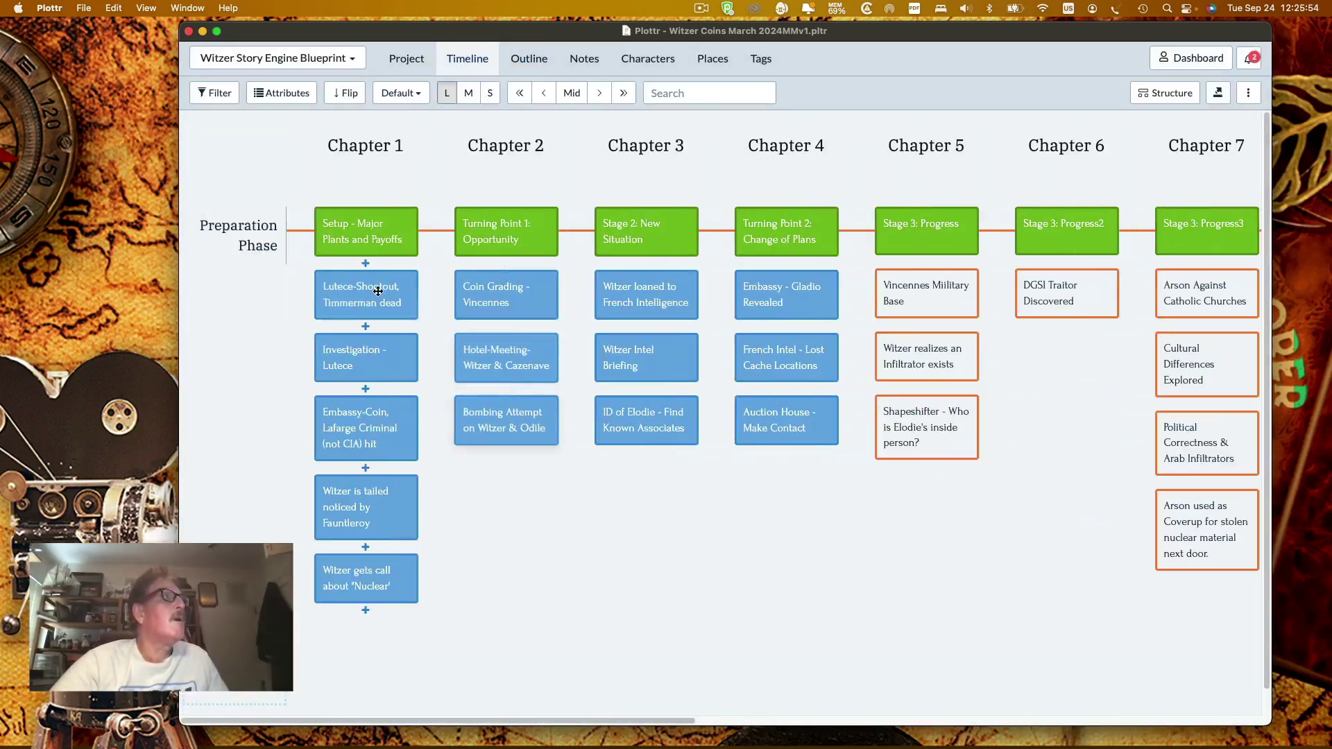
left_click(378, 290)
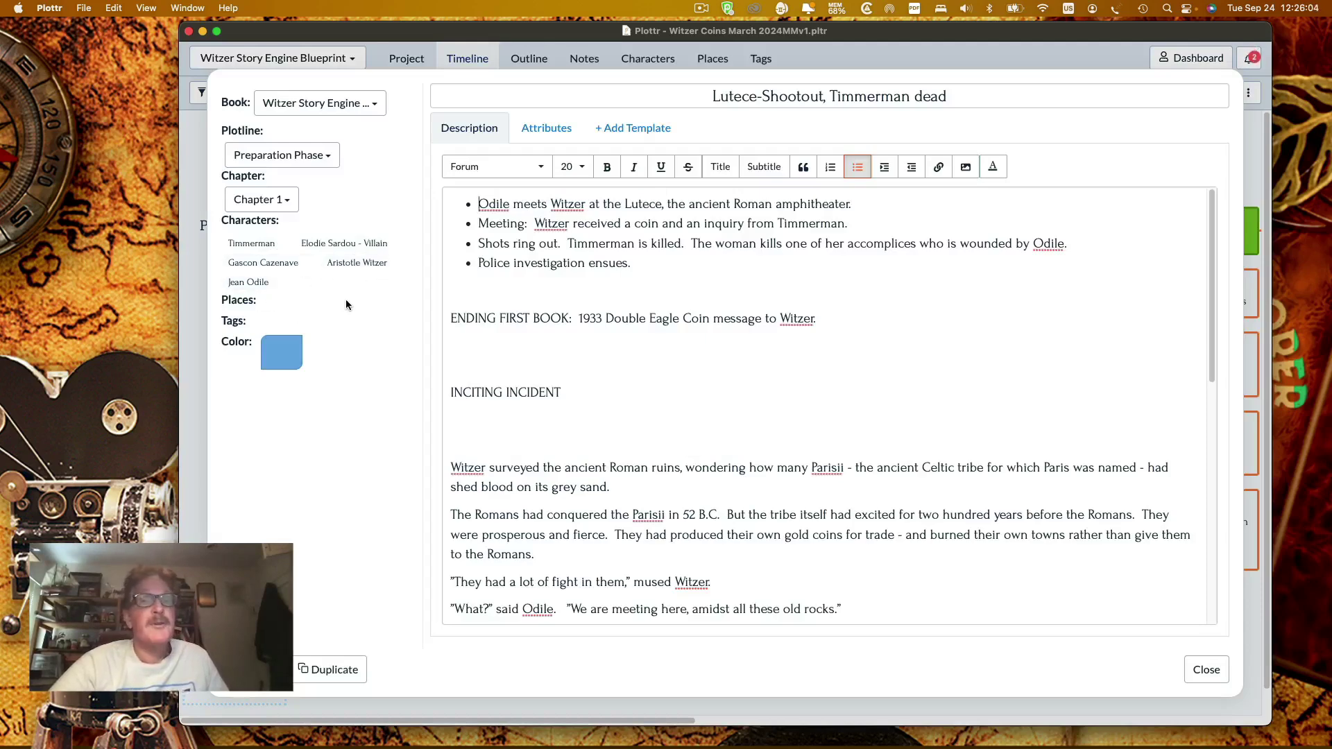
left_click(1206, 670)
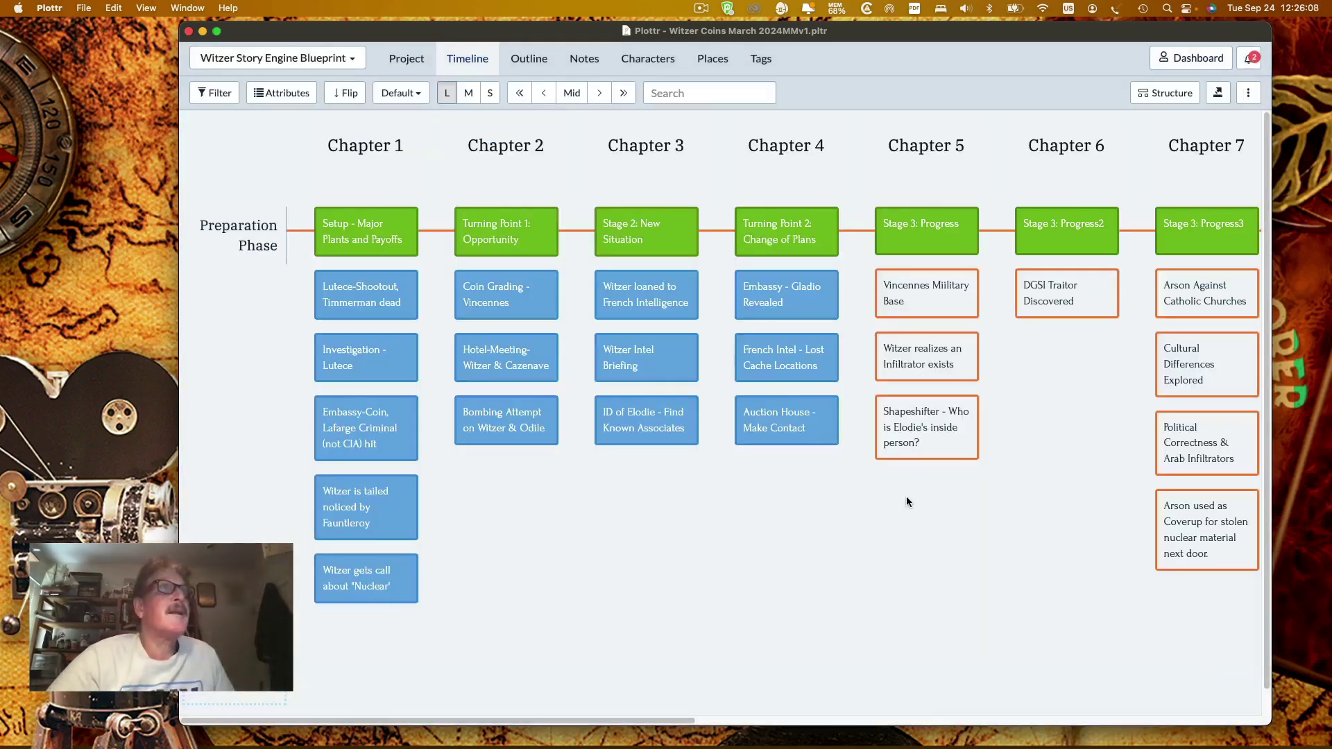
Step: Revisit the outline and look through the project's notes, from the Main category to the end of the list
left_click(550, 67)
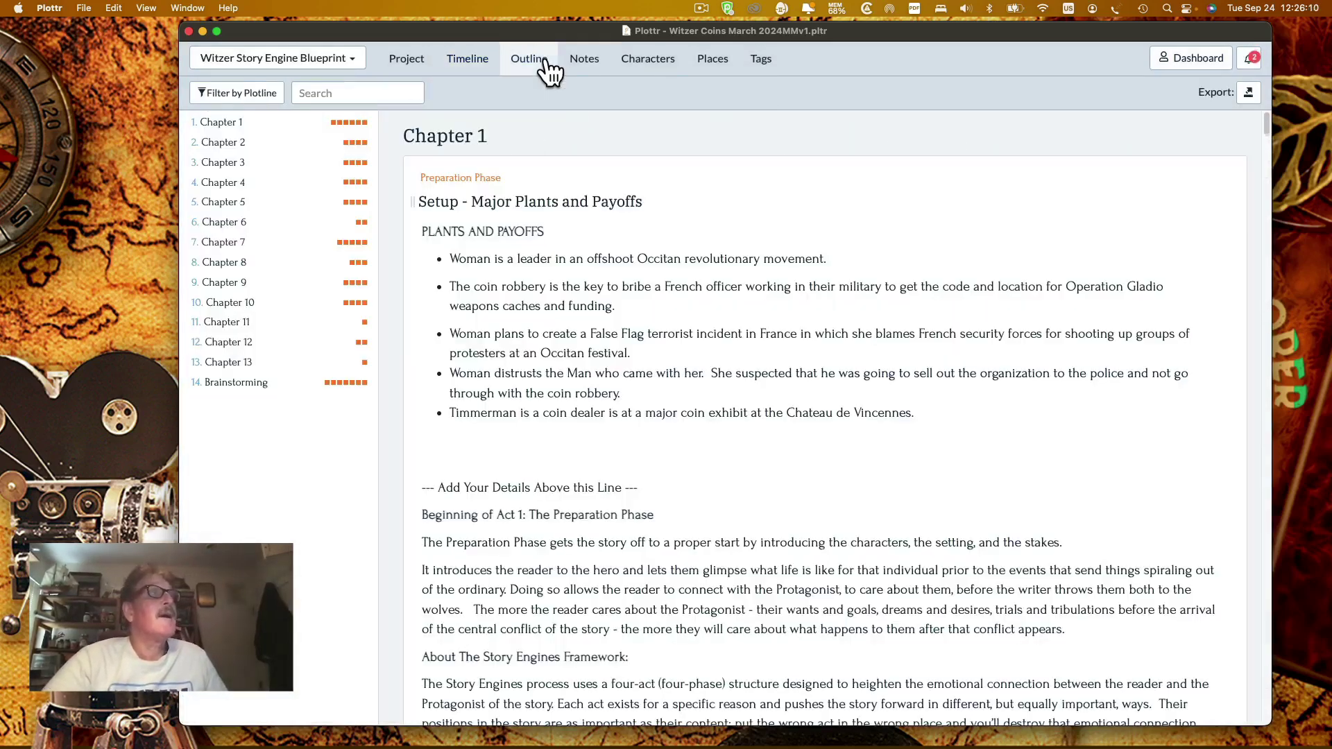
left_click(595, 63)
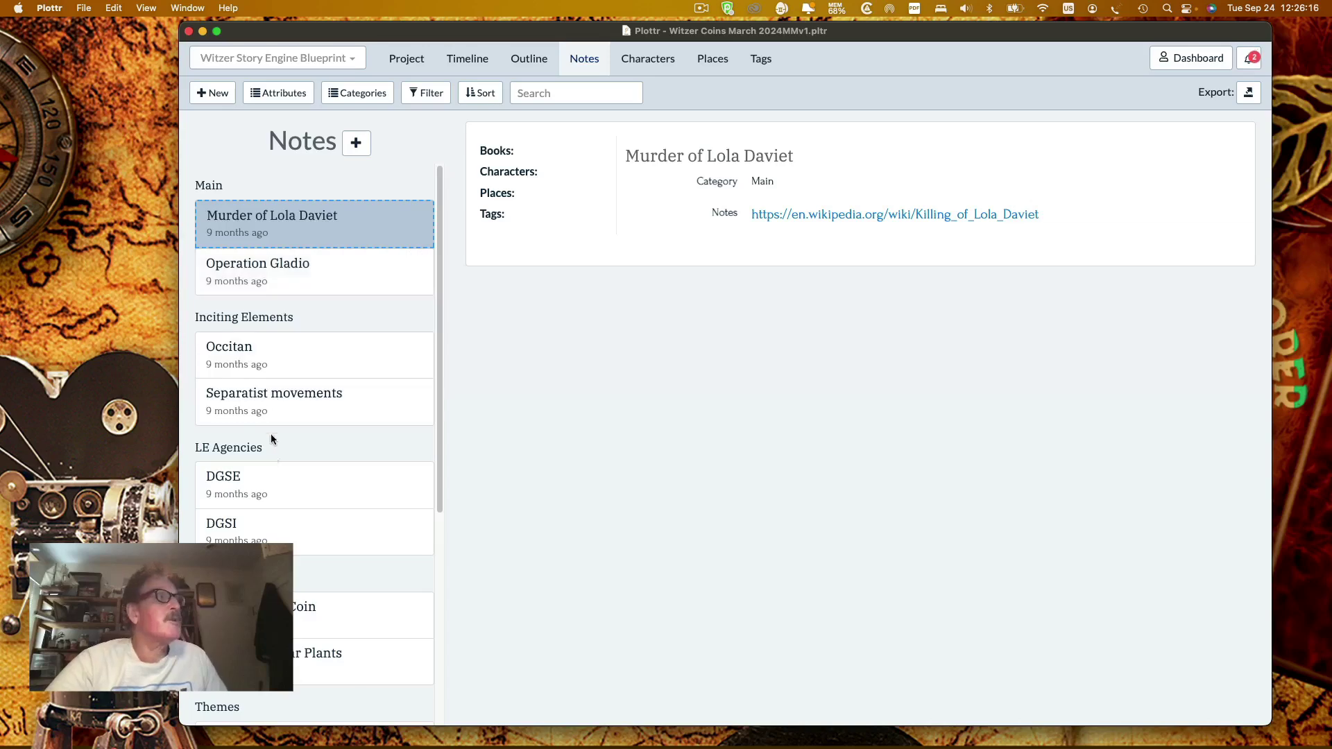
scroll(292, 618, "down", 3)
scroll(292, 622, "down", 8)
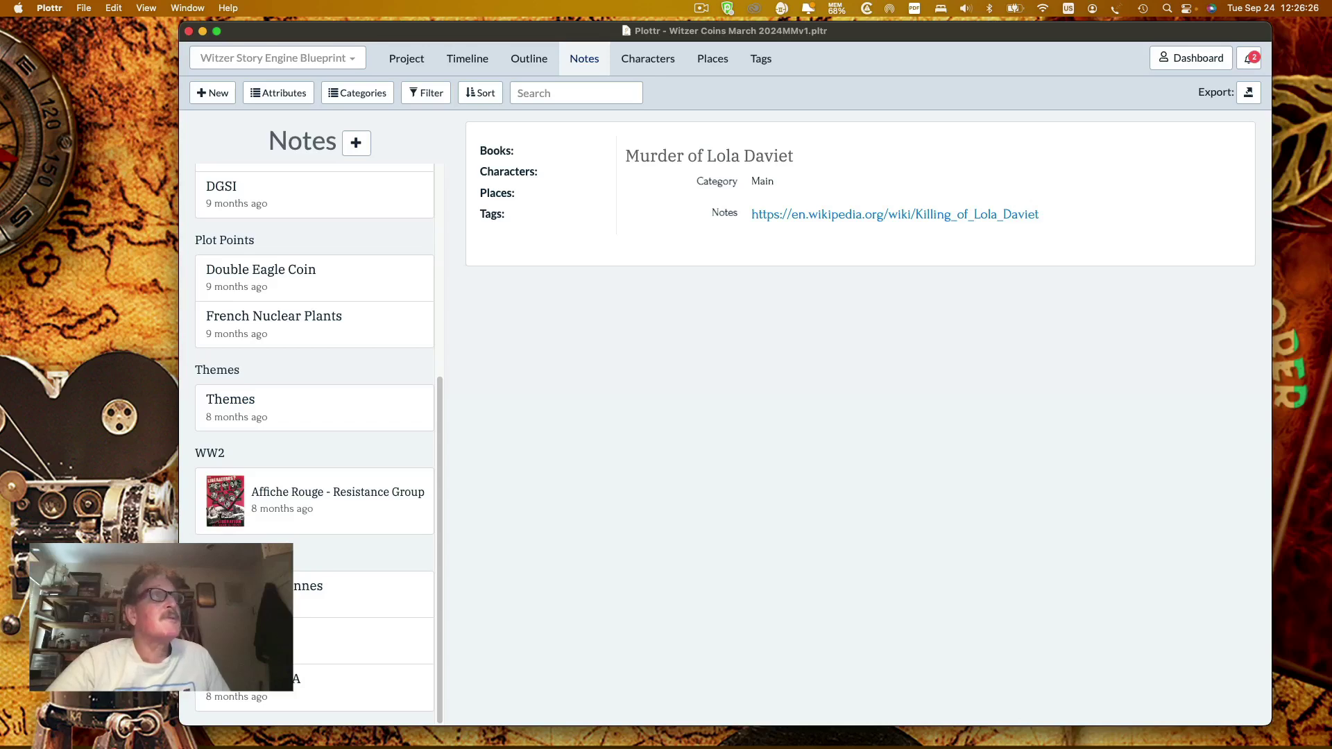
Step: Look through the project's character list across all its categories, down to the last entries
left_click(659, 62)
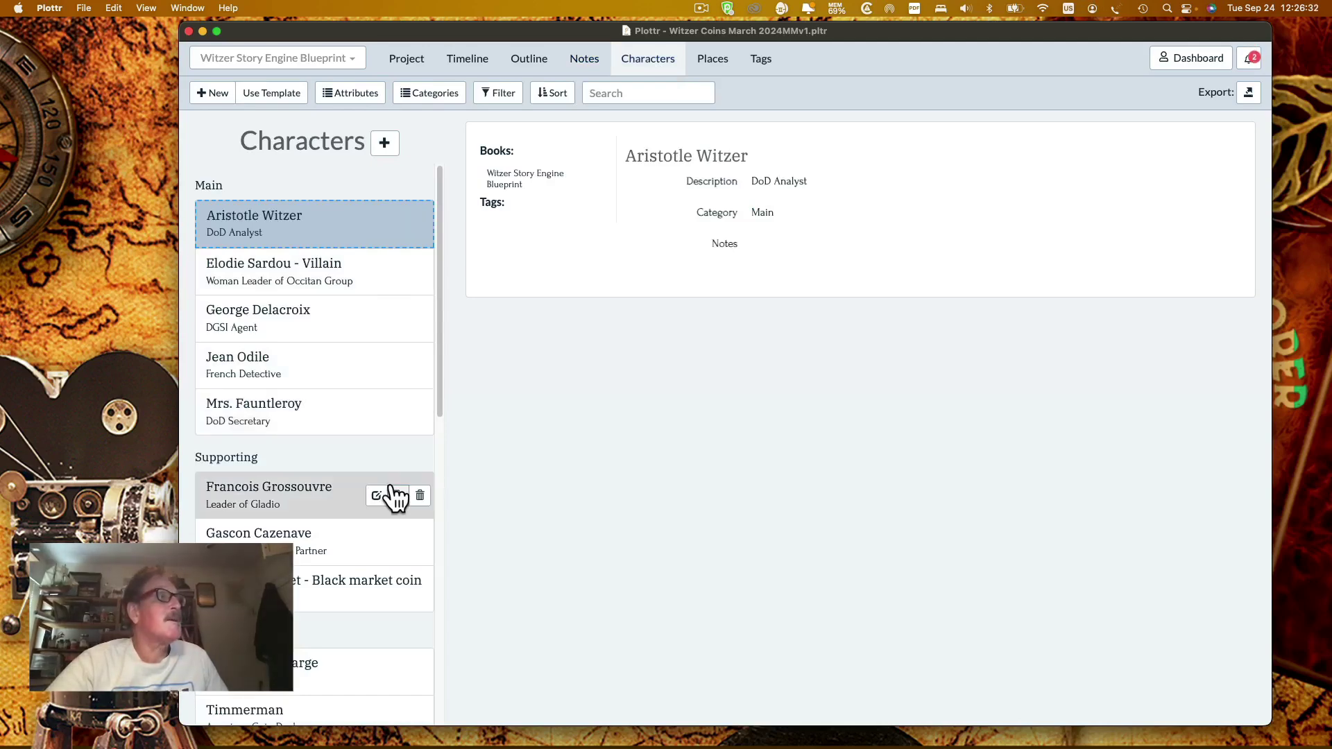
scroll(393, 498, "down", 3)
scroll(395, 498, "down", 6)
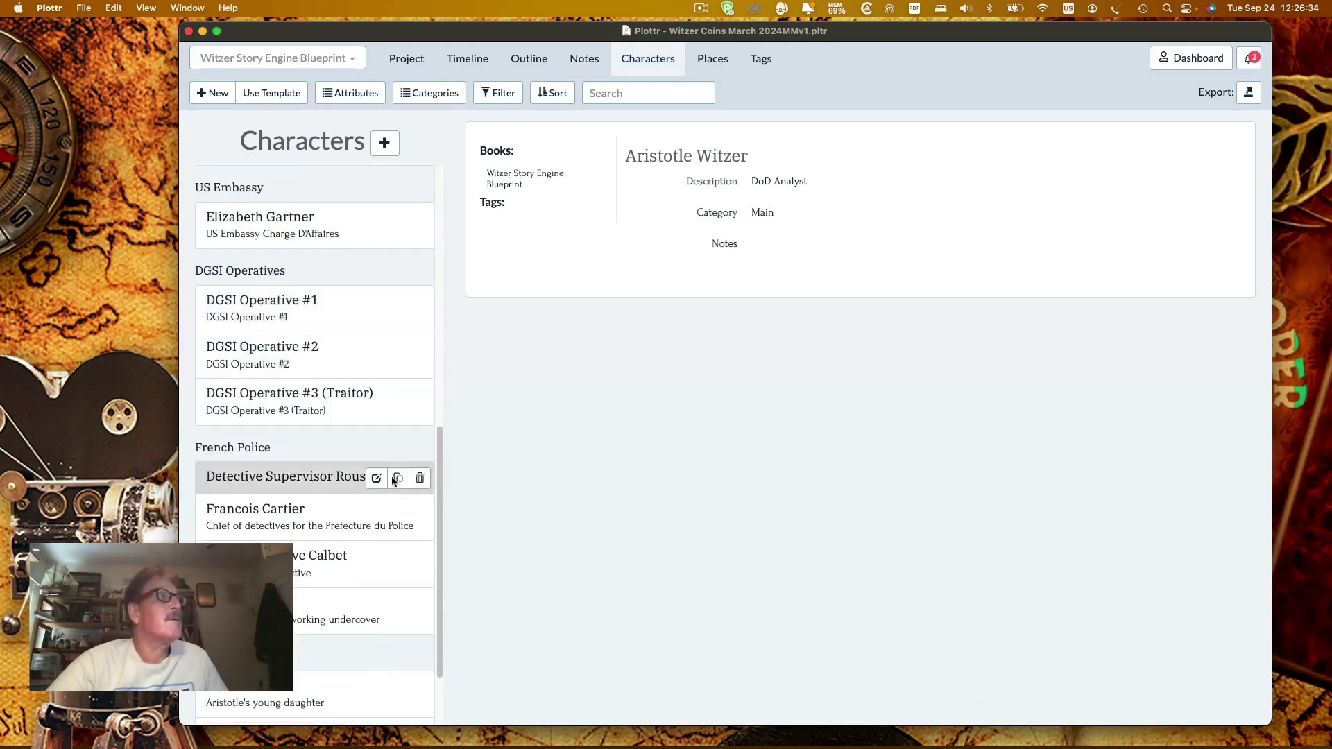
scroll(364, 318, "down", 2)
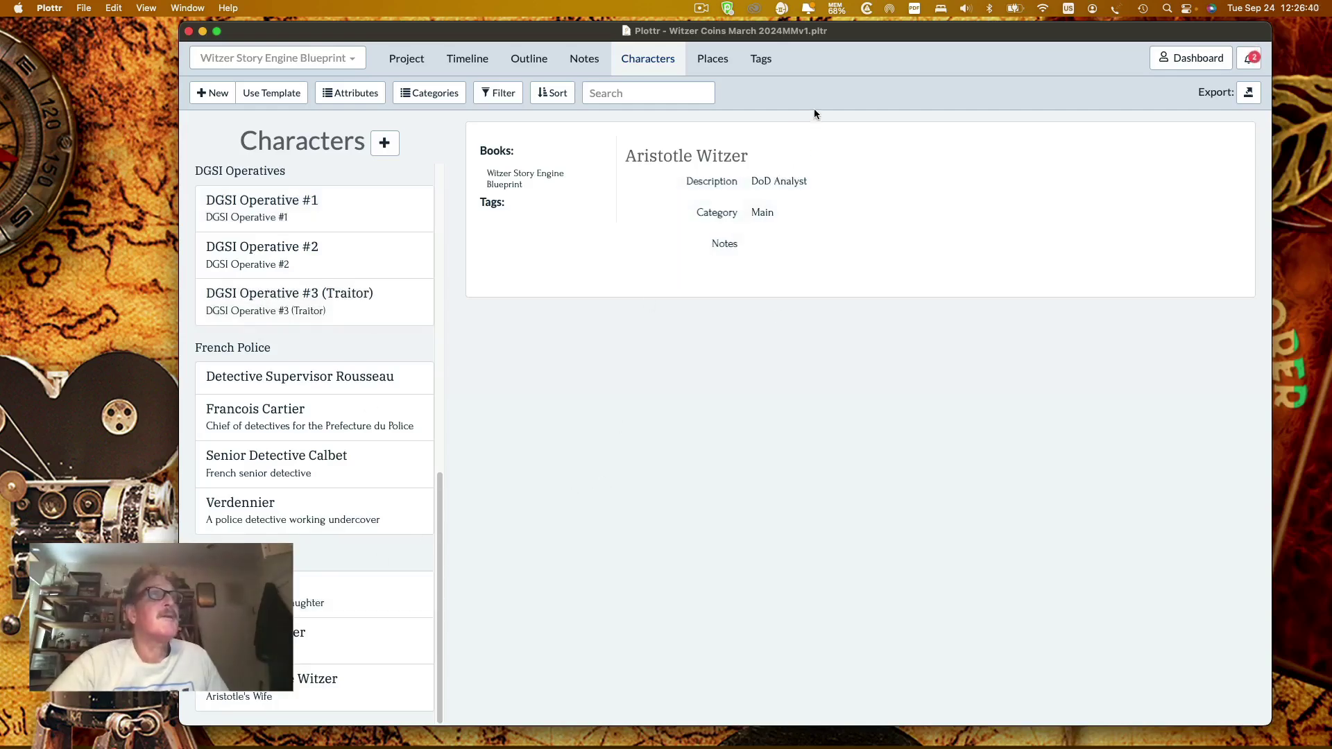
Step: View the project's places and tags, and shift the project window slightly to the right on the desktop
left_click(714, 62)
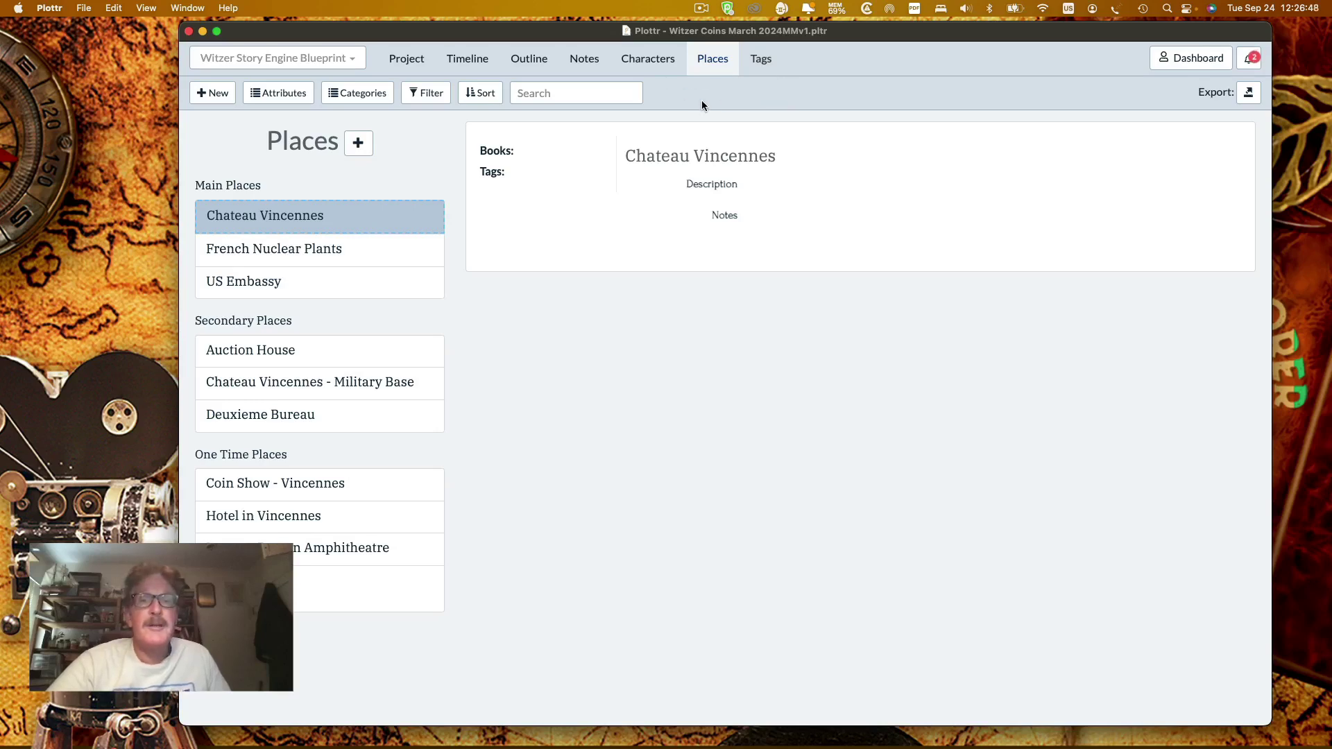
left_click(770, 61)
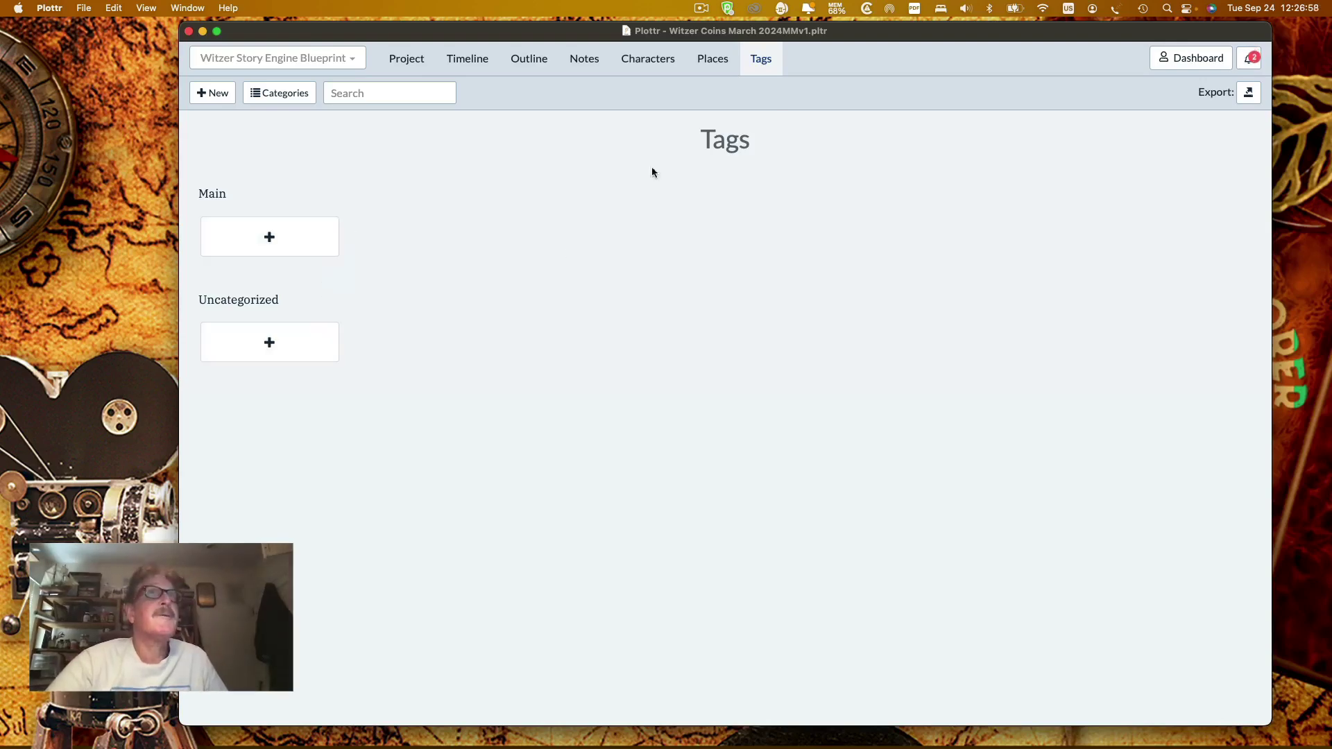
left_click_drag(871, 39, 889, 39)
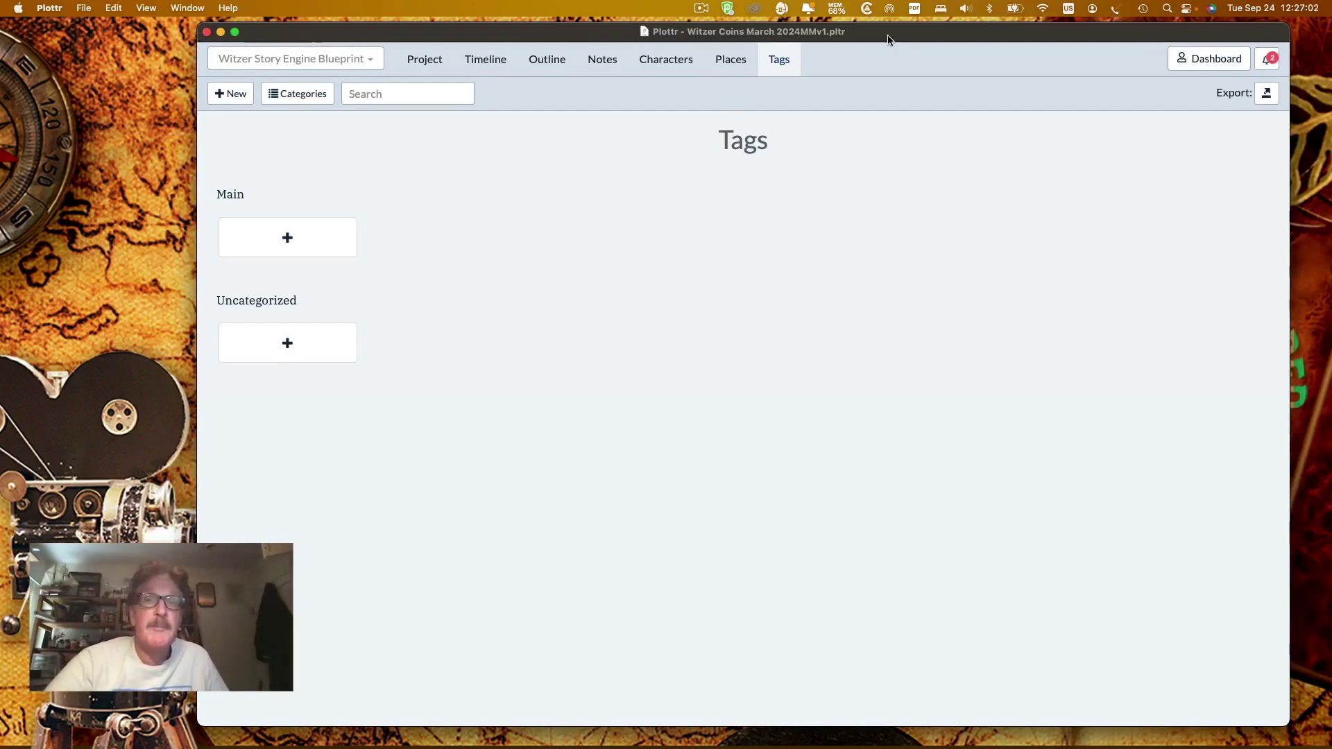